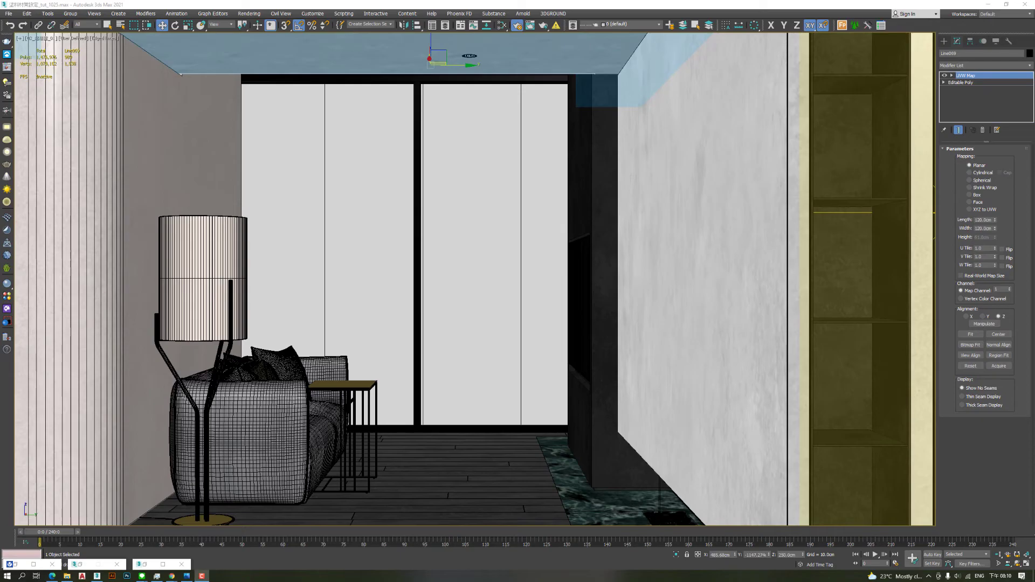
# In the Slate Material Editor, add a new VRayMtl and a VRayBitmap node to its left
pyautogui.click(502, 26)
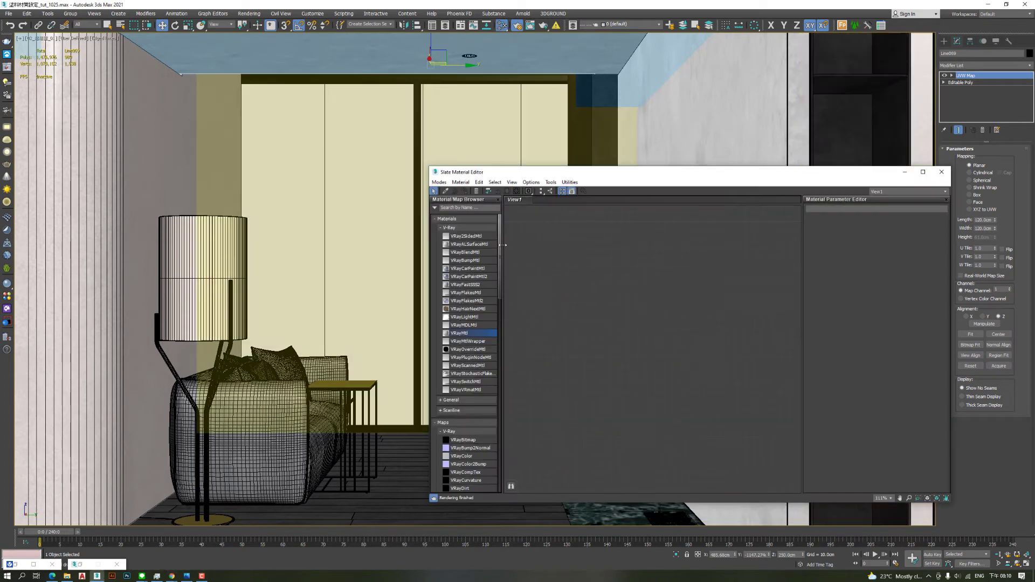
pyautogui.doubleClick(466, 333)
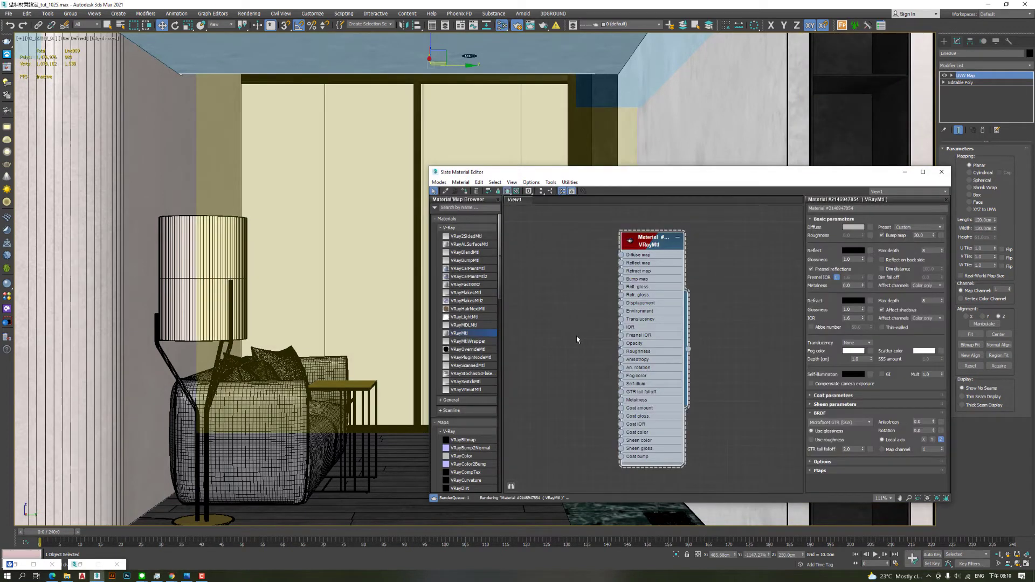
pyautogui.click(458, 442)
pyautogui.moveTo(458, 445)
pyautogui.mouseDown()
pyautogui.moveTo(655, 337)
pyautogui.moveTo(572, 256)
pyautogui.mouseUp()
pyautogui.moveTo(679, 245); pyautogui.dragTo(786, 255)
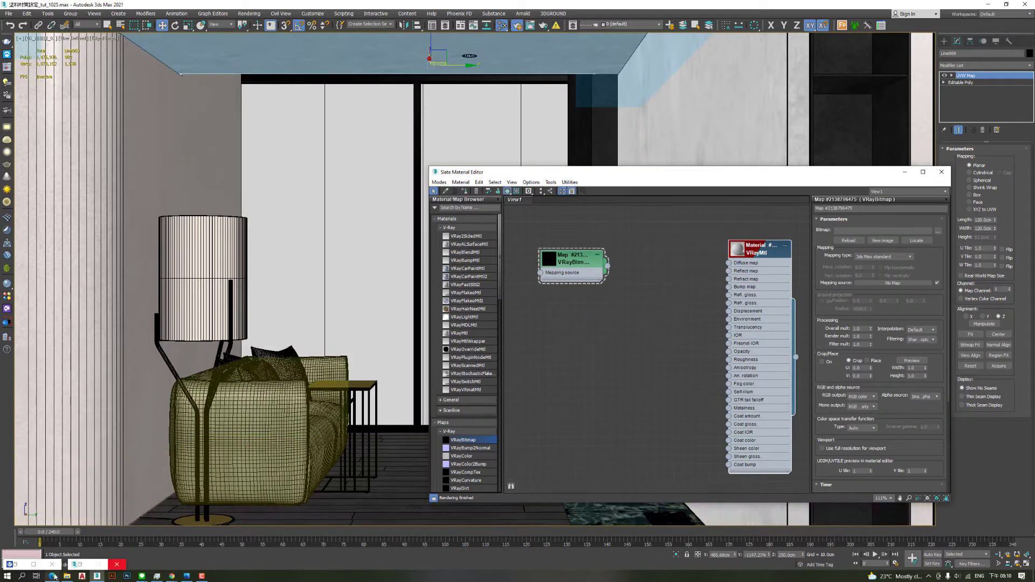
# Load plaster_texture.jpg into the VRayBitmap and wire it to the VRayMtl's Diffuse map
pyautogui.click(66, 576)
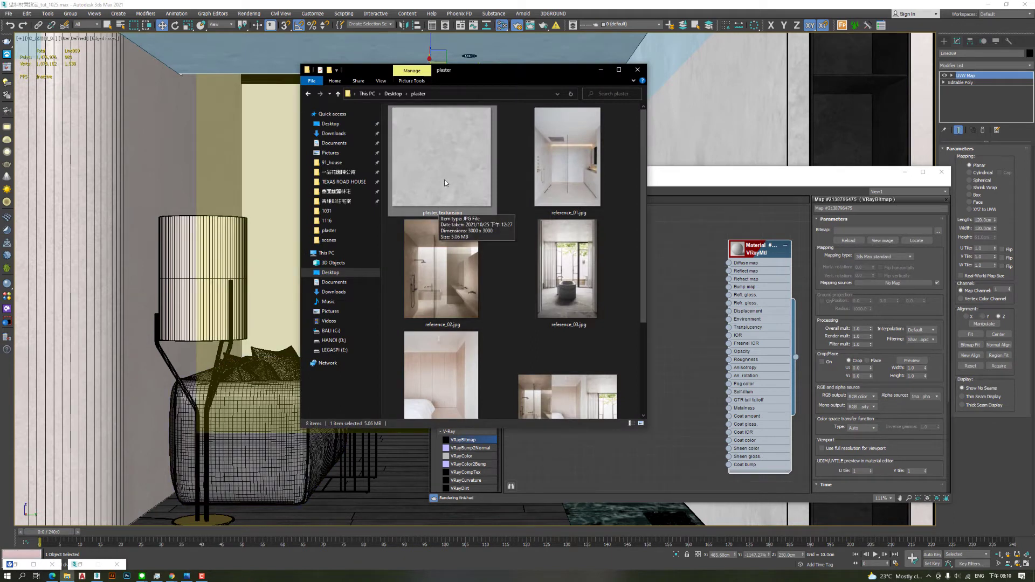
pyautogui.moveTo(445, 183); pyautogui.dragTo(863, 230)
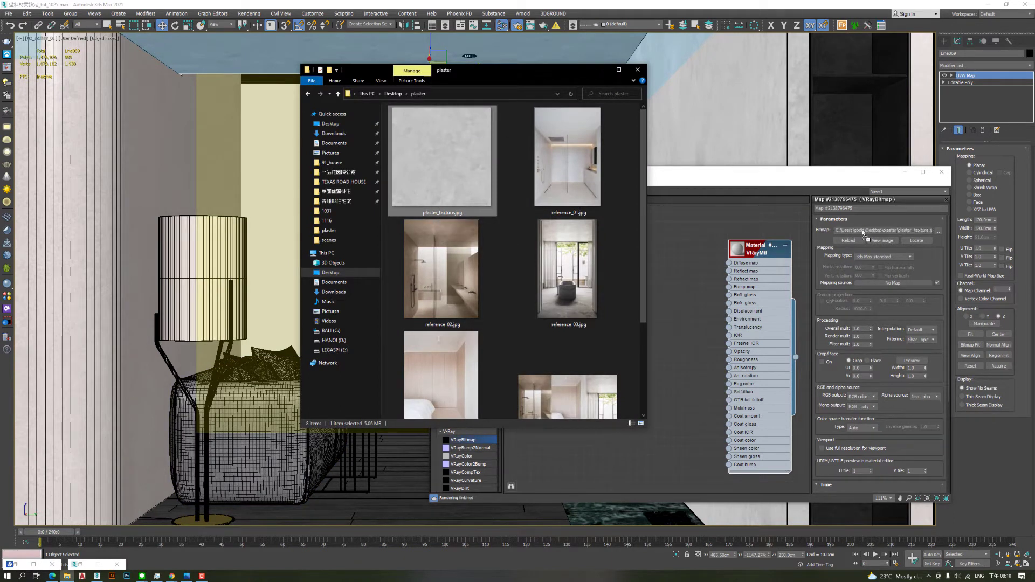
pyautogui.click(798, 178)
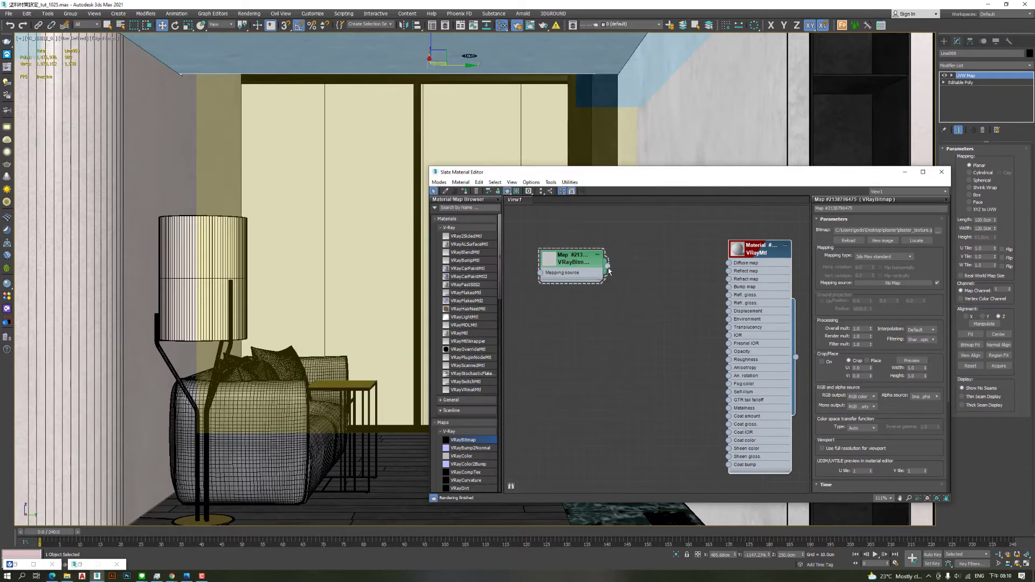
pyautogui.moveTo(608, 266); pyautogui.dragTo(729, 263)
pyautogui.moveTo(571, 257); pyautogui.dragTo(607, 267)
pyautogui.doubleClick(755, 256)
# Assign the plaster material to the ceiling and wall, then close the material editor
pyautogui.click(669, 6)
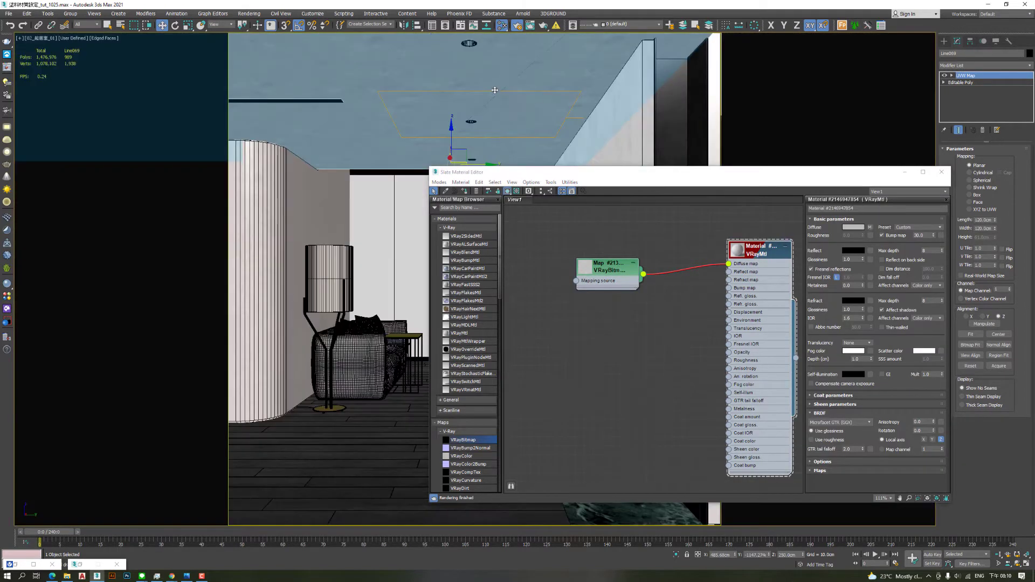
pyautogui.click(597, 139)
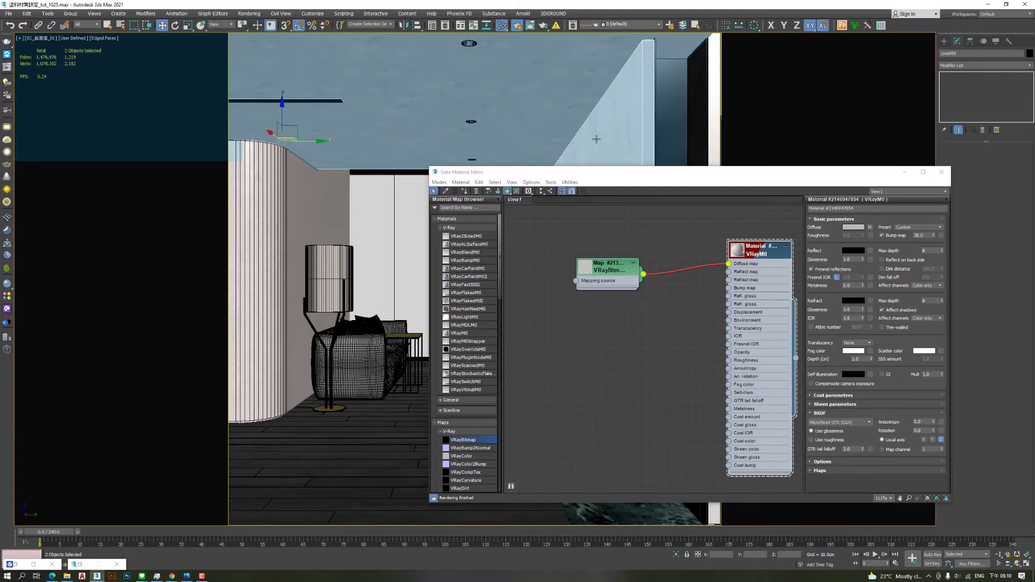
pyautogui.moveTo(620, 174); pyautogui.dragTo(633, 215)
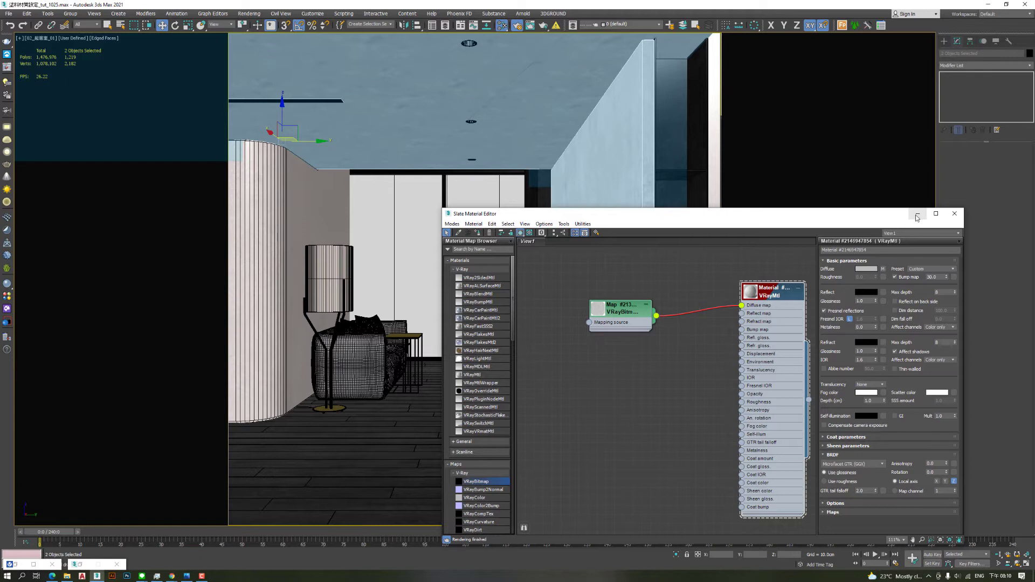
pyautogui.click(954, 214)
pyautogui.scroll(3, 585, 179)
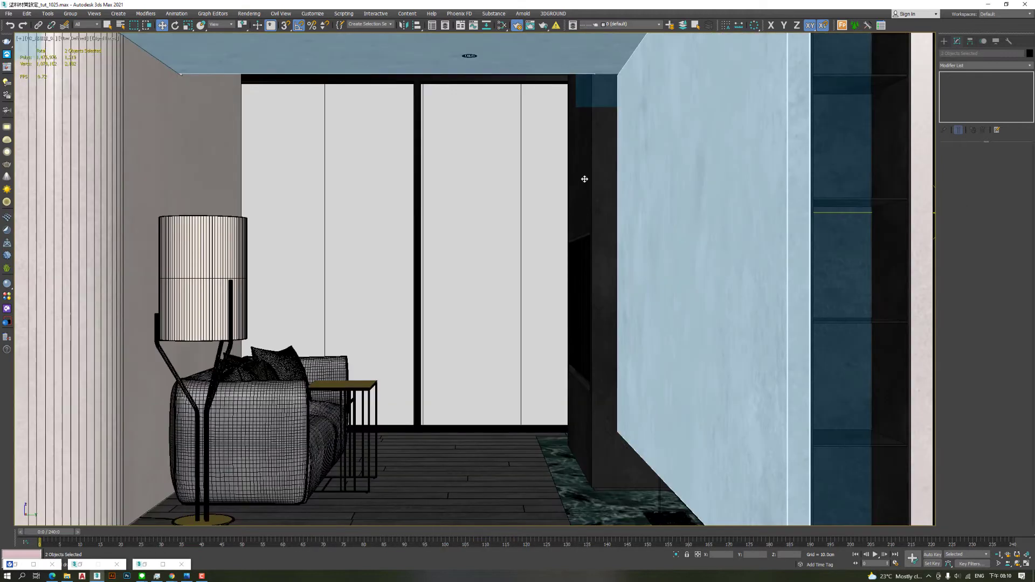
# Isolate the ceiling and wall with Alt+Q, then orbit and zoom under the slab to check the plaster texture
pyautogui.hotkey('alt', 'q')
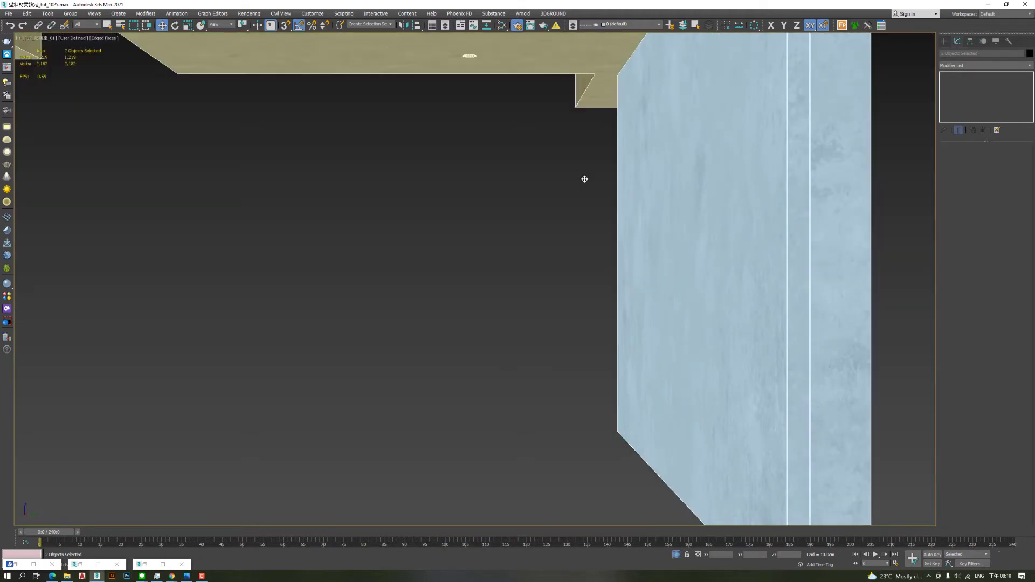
pyautogui.click(529, 256)
pyautogui.keyDown('alt'); pyautogui.moveTo(503, 329); pyautogui.dragTo(610, 258, button='middle'); pyautogui.keyUp('alt')
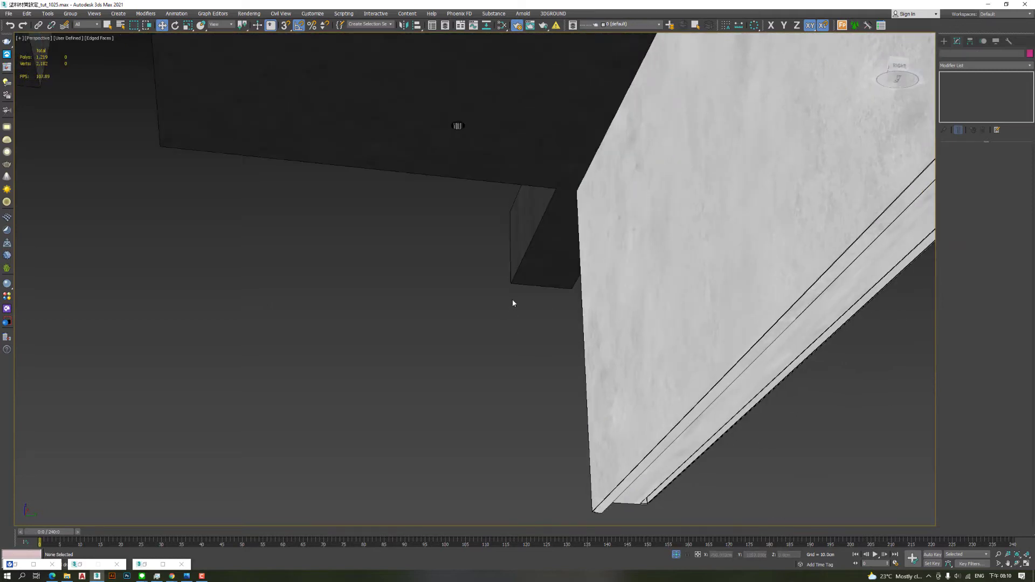
pyautogui.click(610, 258)
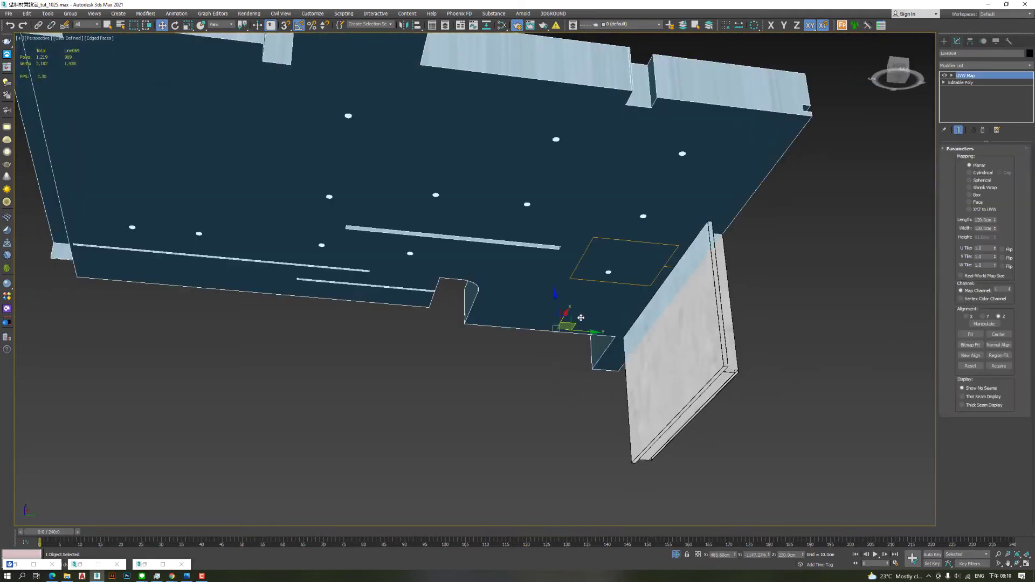
pyautogui.scroll(2, 578, 316)
pyautogui.scroll(1, 573, 350)
pyautogui.scroll(1, 574, 384)
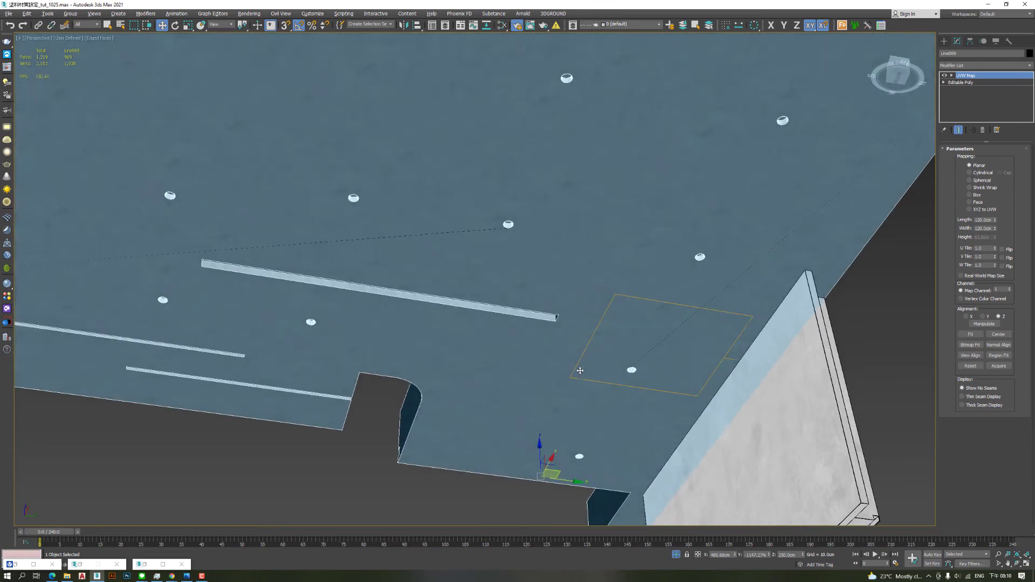
pyautogui.keyDown('alt'); pyautogui.moveTo(573, 384); pyautogui.dragTo(616, 285, button='middle'); pyautogui.keyUp('alt')
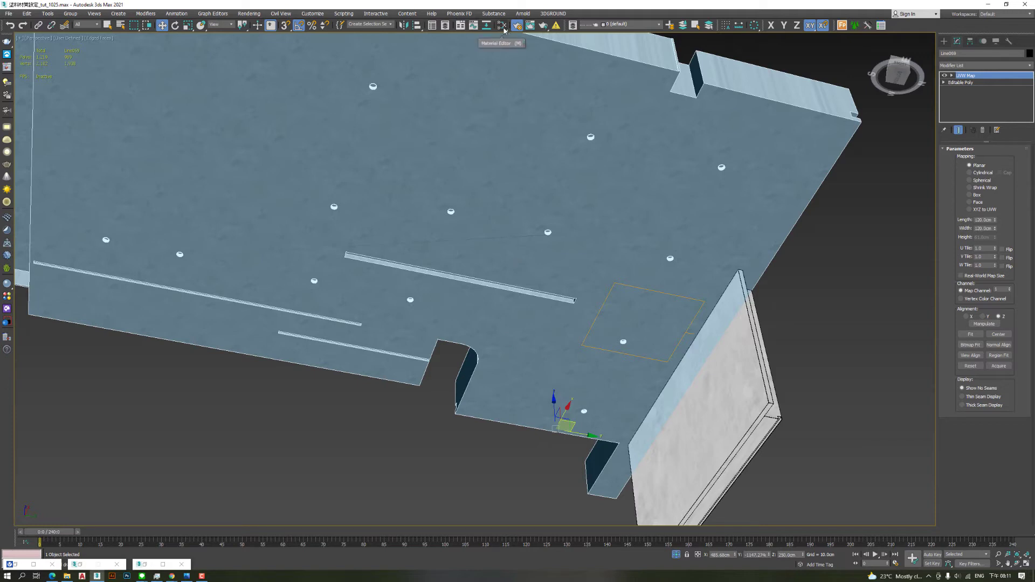
# Reopen the Slate Material Editor and switch the viewport back to the camera view
pyautogui.click(504, 28)
pyautogui.moveTo(279, 436); pyautogui.dragTo(264, 383, button='middle')
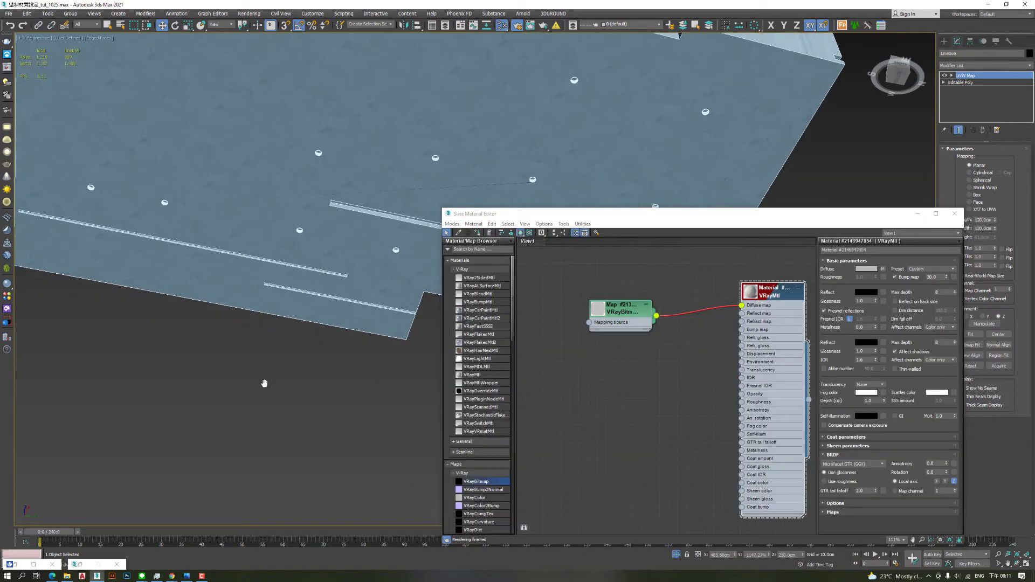
pyautogui.press('c')
pyautogui.moveTo(729, 226); pyautogui.dragTo(499, 174)
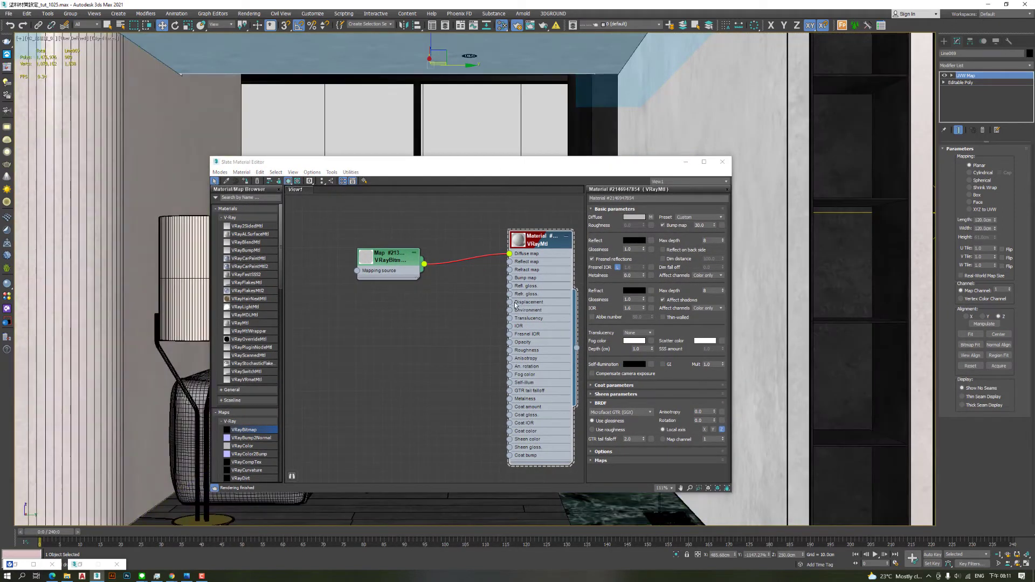
# Place a VRayUVWRandomizer node beside the plaster bitmap and show its parameters
pyautogui.scroll(-2, 358, 277)
pyautogui.moveTo(358, 277); pyautogui.dragTo(416, 234, button='middle')
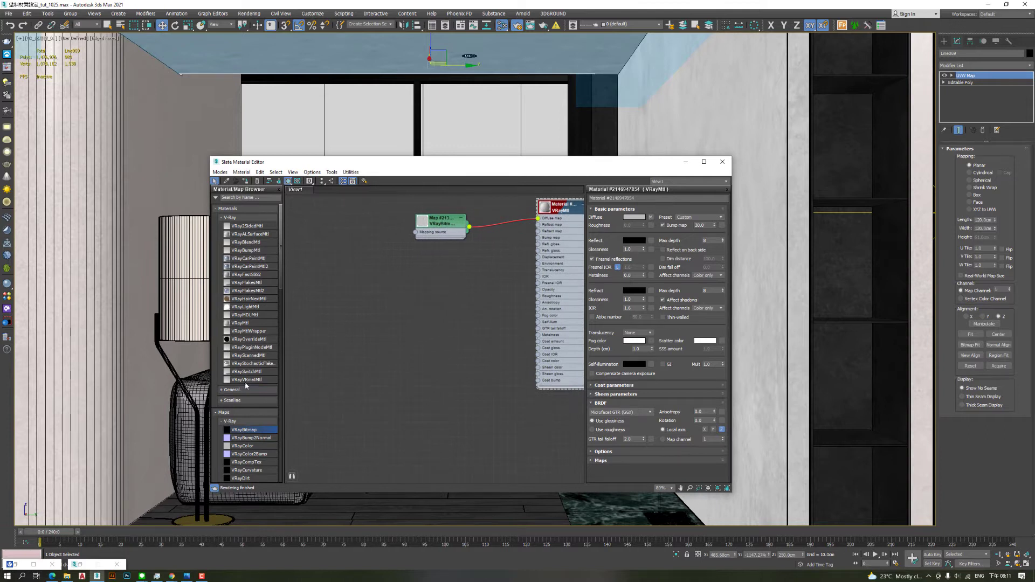
pyautogui.scroll(-4, 245, 386)
pyautogui.scroll(-4, 245, 385)
pyautogui.click(244, 422)
pyautogui.moveTo(244, 422); pyautogui.dragTo(381, 309)
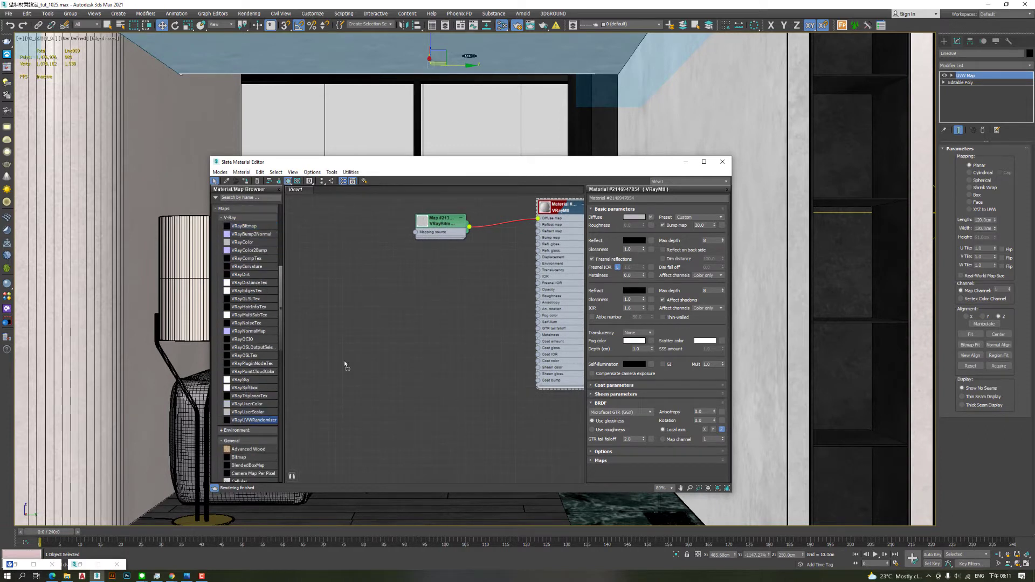
pyautogui.doubleClick(381, 309)
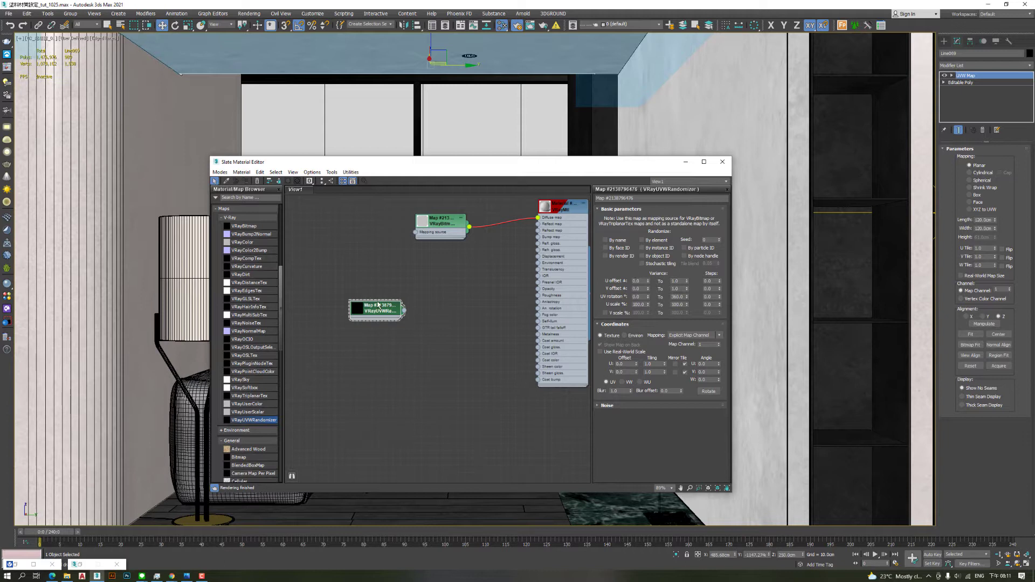
pyautogui.scroll(2, 377, 304)
# Wire the randomizer into the bitmap's Mapping source with Stochastic tiling on and tile blend 0.25
pyautogui.moveTo(377, 305); pyautogui.dragTo(326, 232)
pyautogui.moveTo(326, 233); pyautogui.dragTo(337, 319, button='middle')
pyautogui.moveTo(371, 327); pyautogui.dragTo(444, 299)
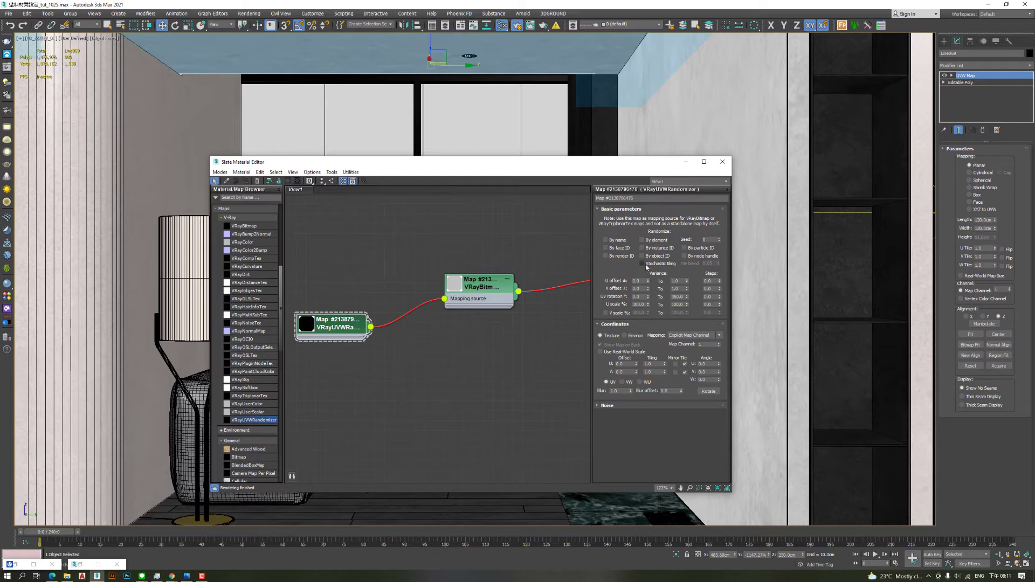
pyautogui.click(645, 265)
pyautogui.doubleClick(708, 263)
pyautogui.press('Return')
# Open an enlarged floating preview of the plaster VRayMtl material
pyautogui.moveTo(429, 164); pyautogui.dragTo(613, 270)
pyautogui.scroll(-2, 534, 388)
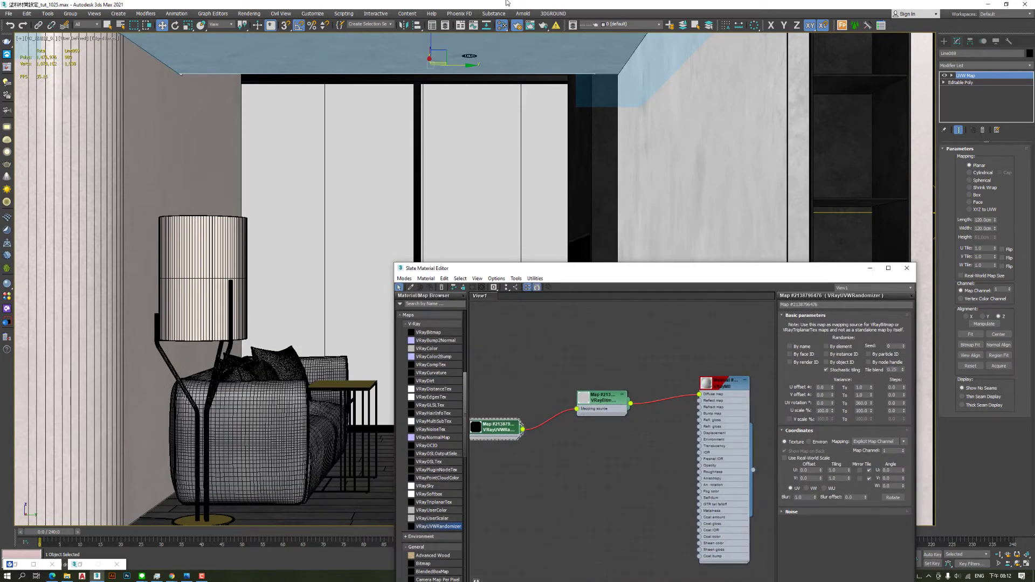
pyautogui.scroll(-5, 485, 232)
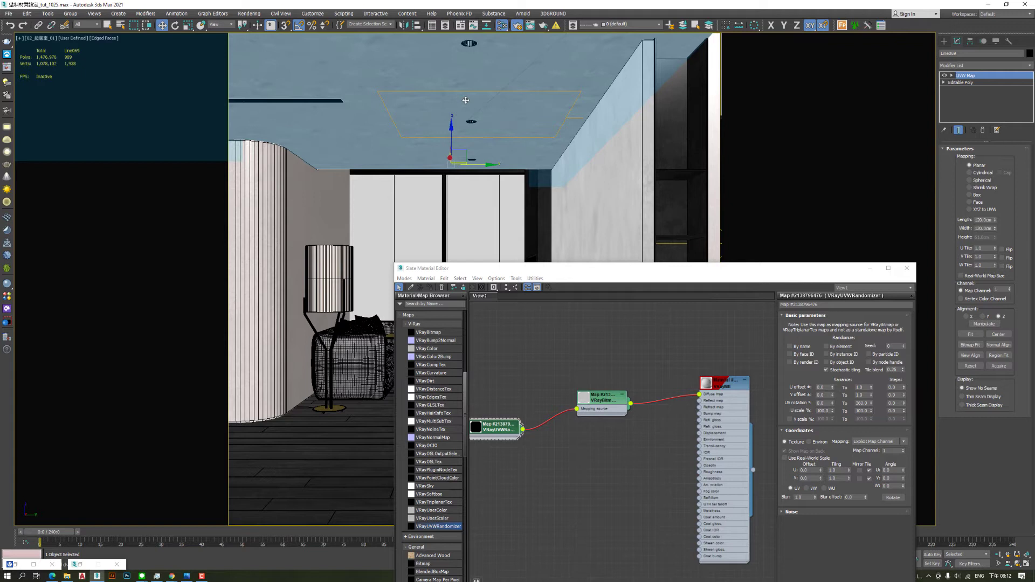
pyautogui.click(627, 408)
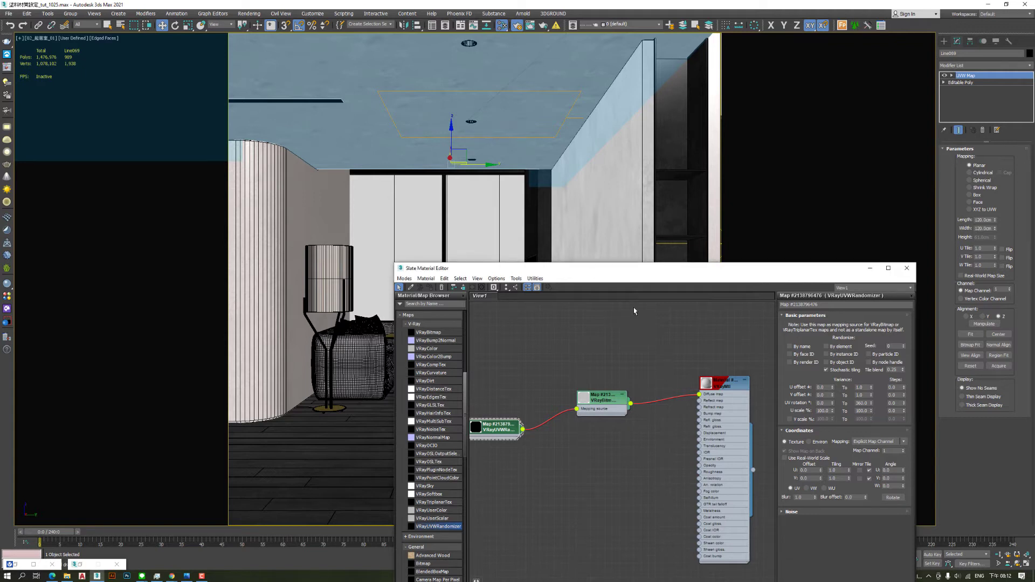
pyautogui.moveTo(634, 271); pyautogui.dragTo(699, 174)
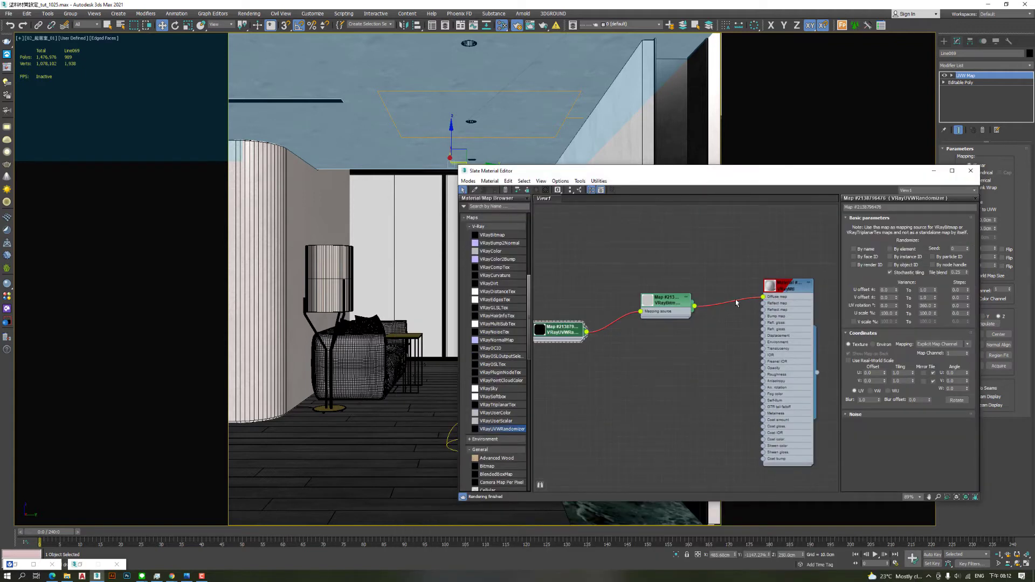
pyautogui.rightClick(768, 292)
pyautogui.click(769, 330)
pyautogui.moveTo(769, 330); pyautogui.dragTo(323, 196)
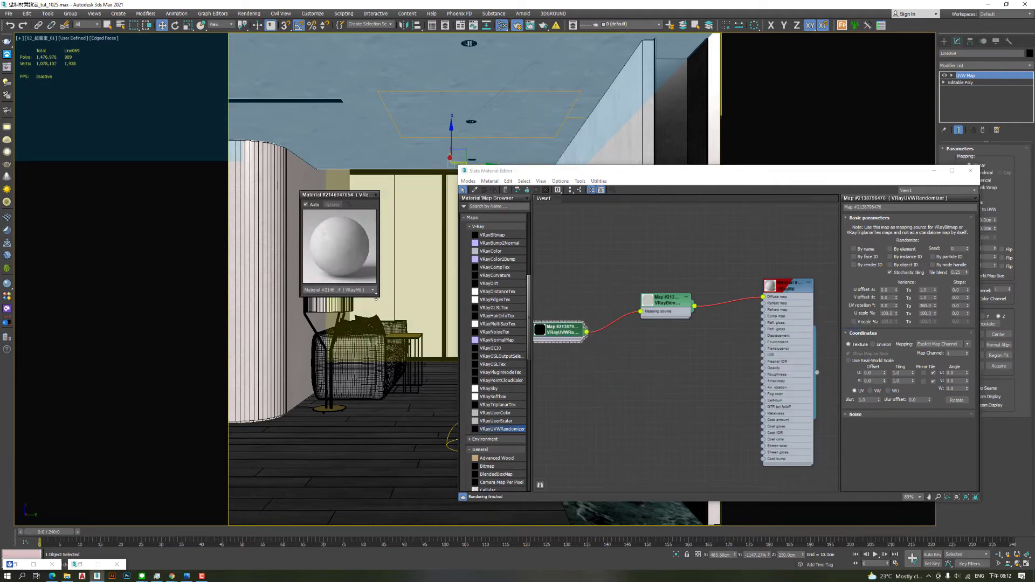
pyautogui.moveTo(378, 301); pyautogui.dragTo(457, 376)
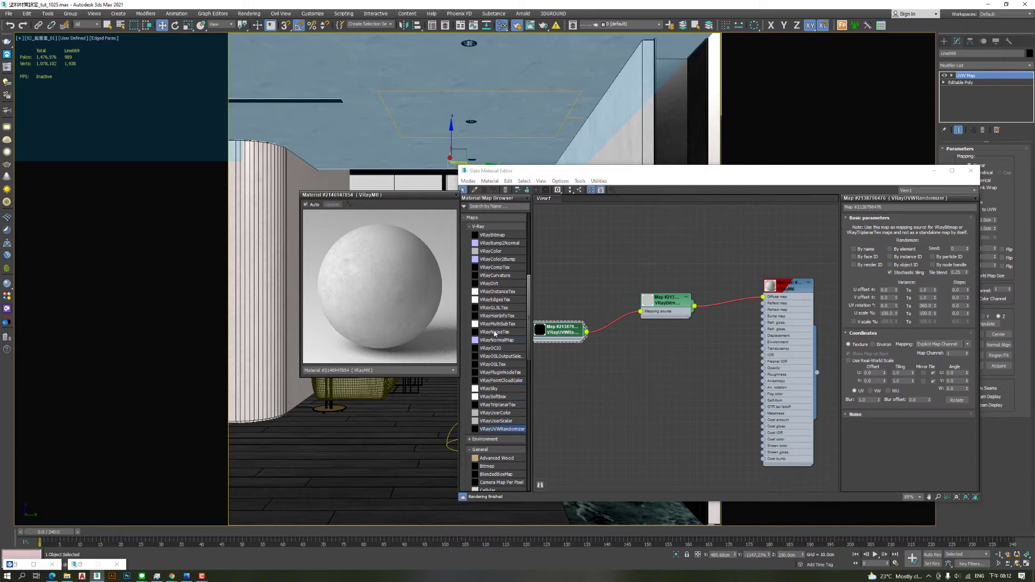
# Add a Color Correction map feeding the VRayMtl's Diffuse, with Lightness set to Advanced
pyautogui.scroll(-6, 495, 261)
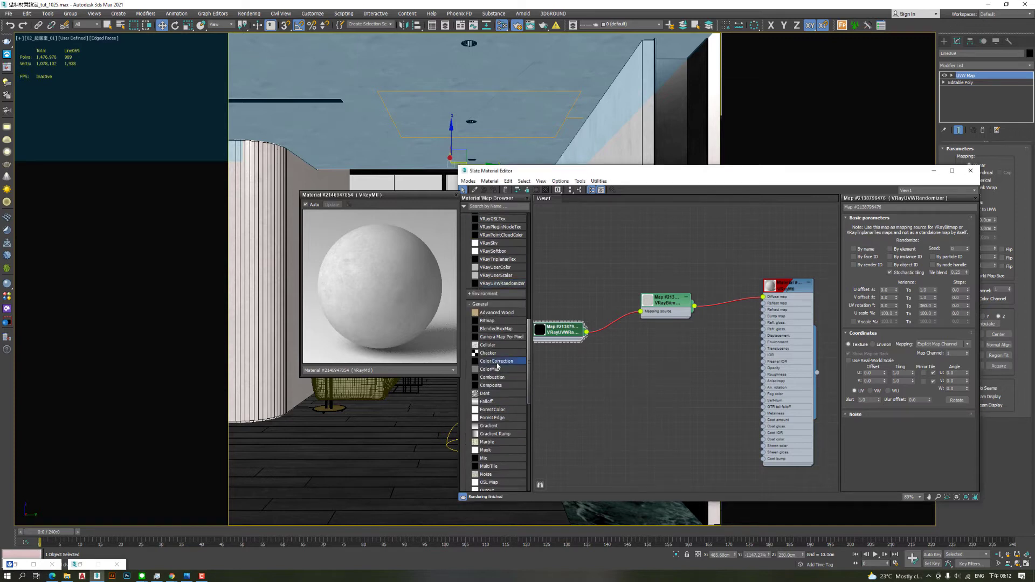
pyautogui.click(686, 275)
pyautogui.moveTo(669, 299)
pyautogui.mouseDown()
pyautogui.moveTo(632, 307)
pyautogui.moveTo(677, 278)
pyautogui.moveTo(763, 297)
pyautogui.mouseUp()
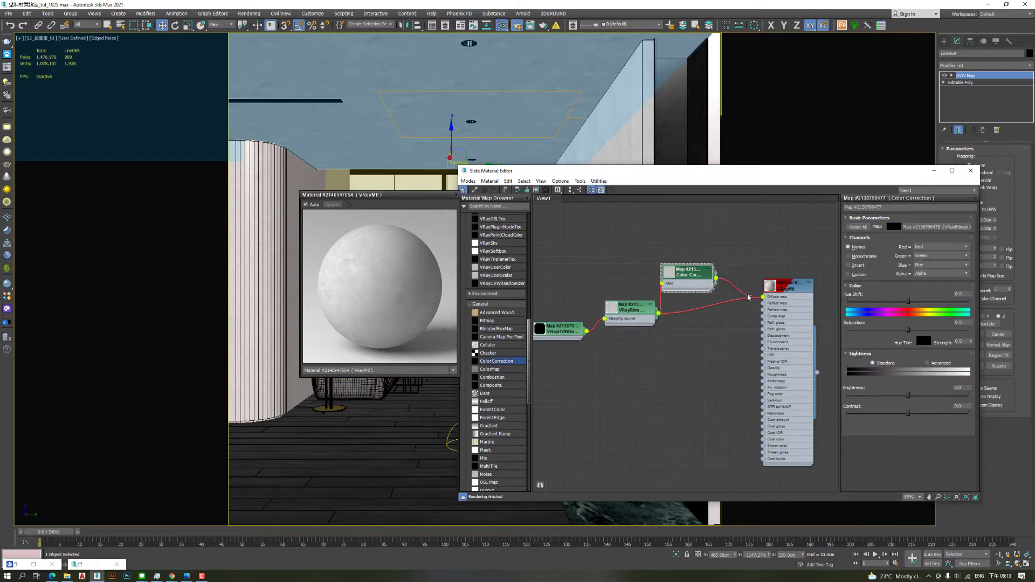
pyautogui.moveTo(681, 274); pyautogui.dragTo(703, 281)
pyautogui.click(927, 363)
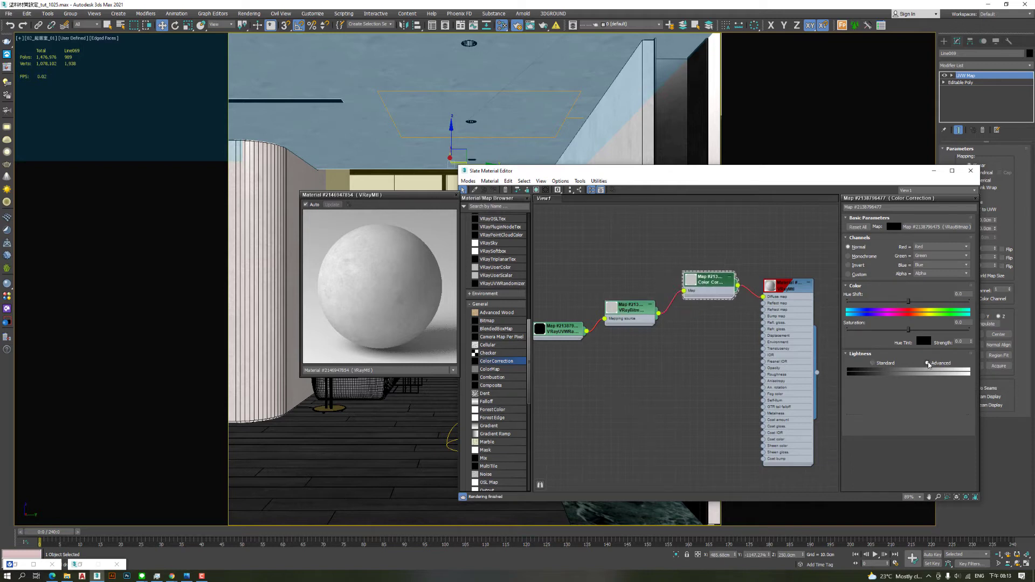
# Preview the Color Correction map and set its RGB gamma to 2.5
pyautogui.rightClick(692, 290)
pyautogui.click(723, 316)
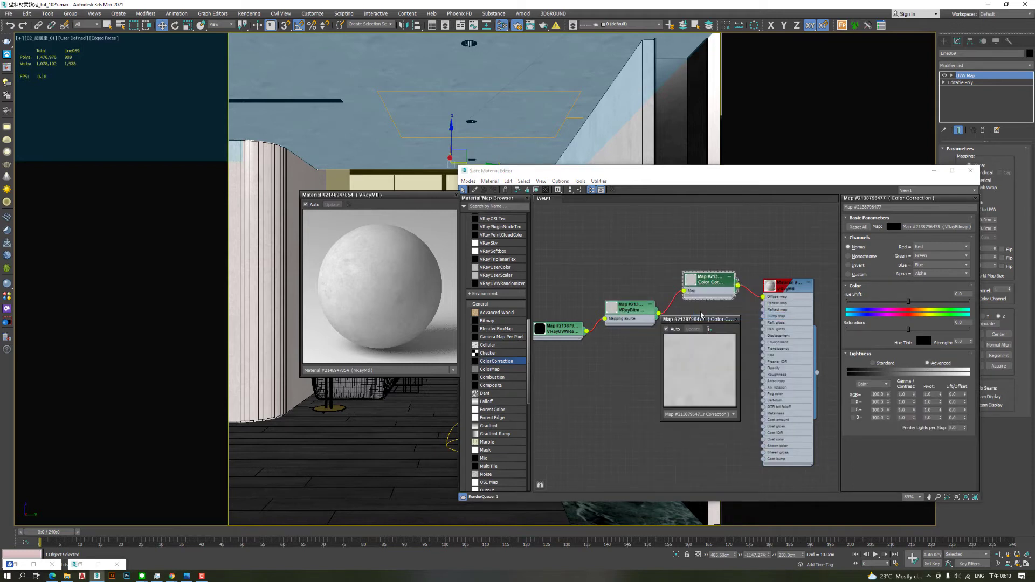
pyautogui.moveTo(702, 338); pyautogui.dragTo(605, 246)
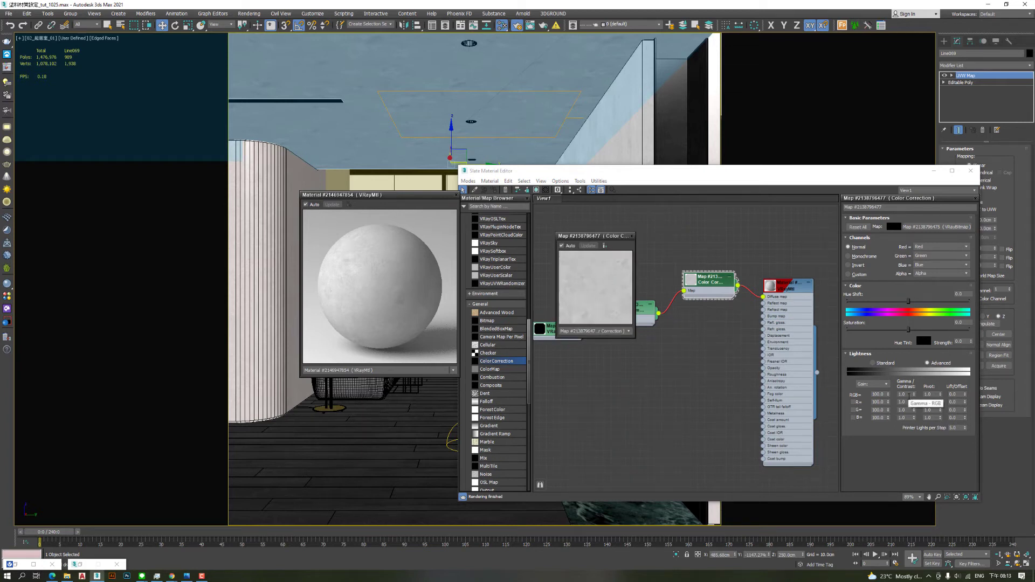
pyautogui.doubleClick(901, 394)
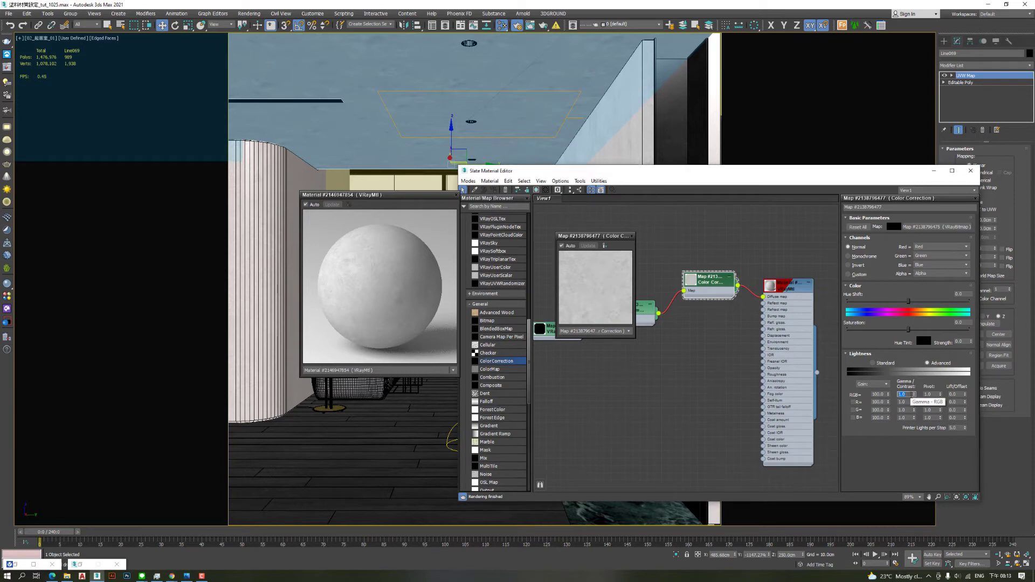
pyautogui.write('2.5')
pyautogui.press('Return')
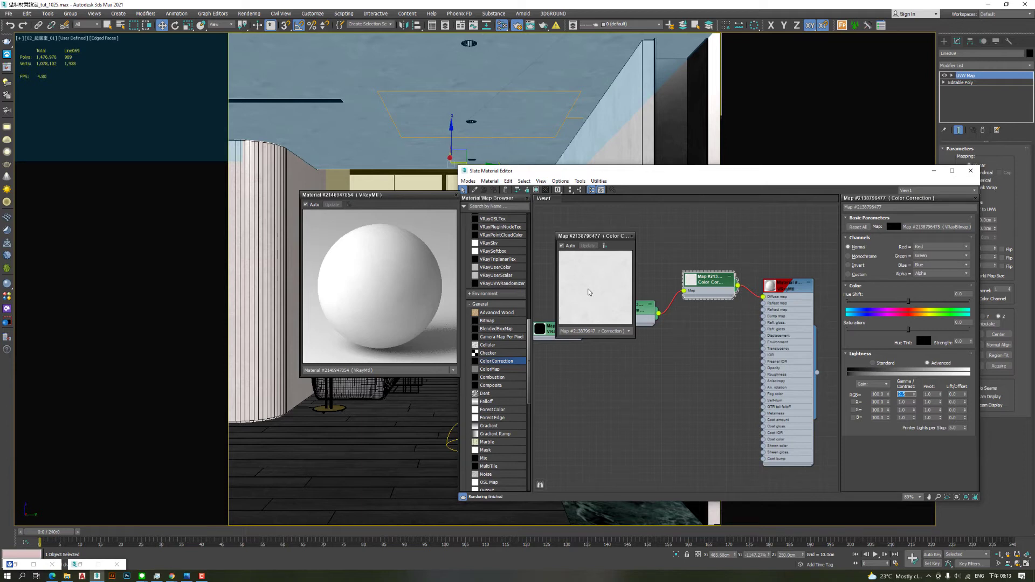
pyautogui.moveTo(590, 292); pyautogui.dragTo(603, 283)
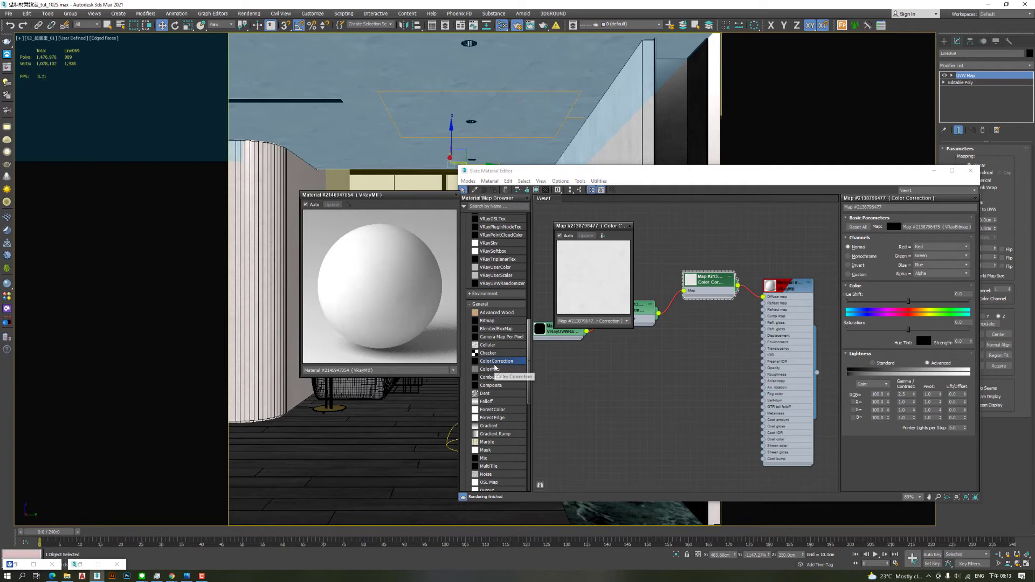
# Add a VRayColor node and a VRayCompTex using the Multiply (A*B) operator
pyautogui.scroll(5, 494, 367)
pyautogui.scroll(5, 491, 365)
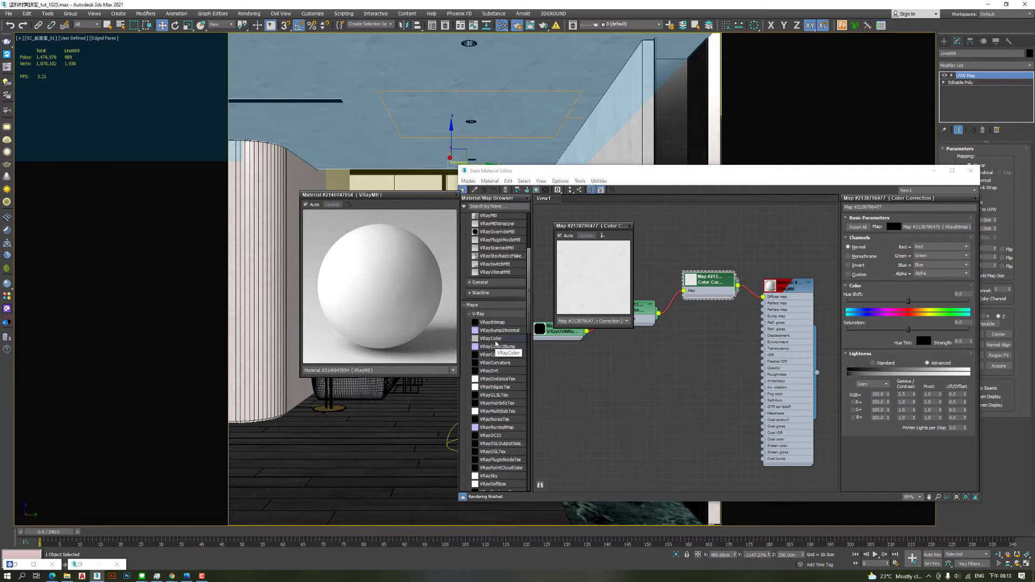
pyautogui.moveTo(496, 344); pyautogui.dragTo(637, 362)
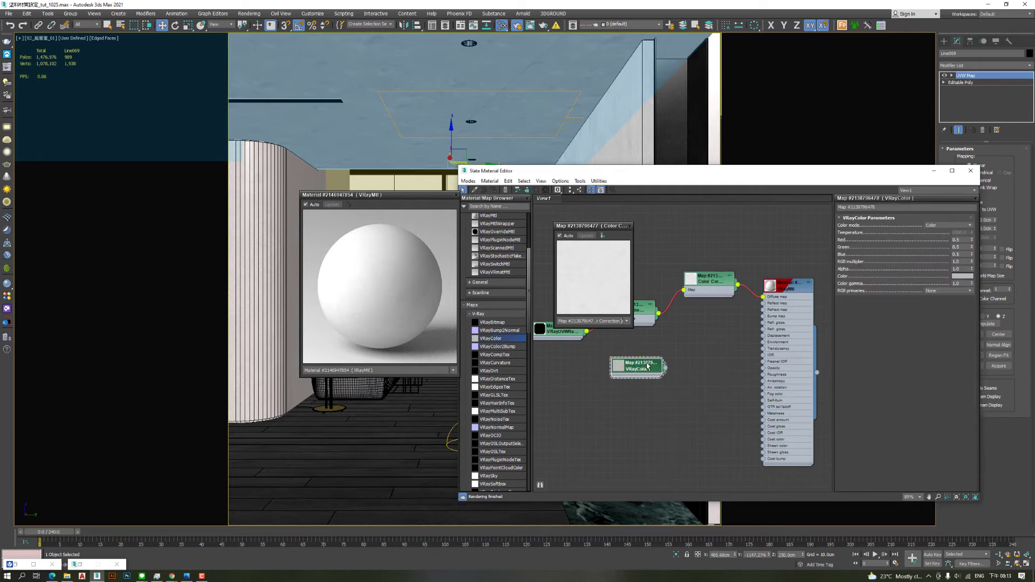
pyautogui.moveTo(497, 355)
pyautogui.mouseDown()
pyautogui.moveTo(712, 354)
pyautogui.moveTo(770, 317)
pyautogui.mouseUp()
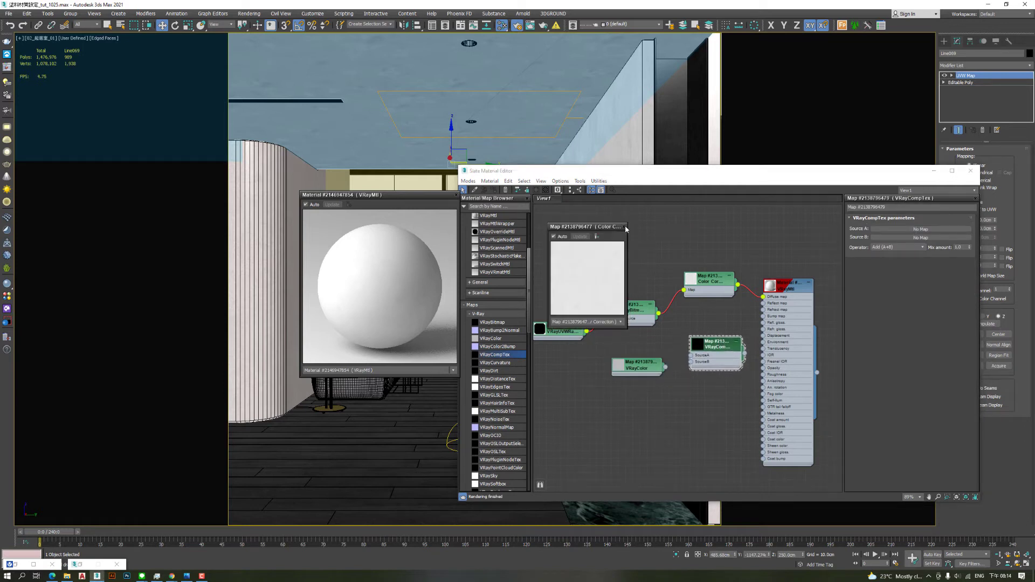
pyautogui.click(877, 248)
pyautogui.click(883, 271)
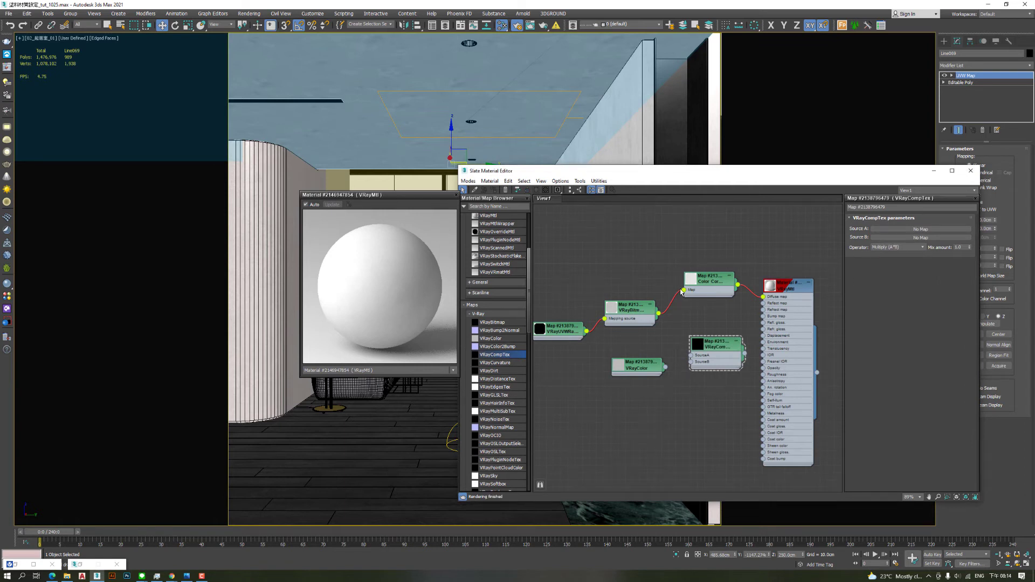
# Wire Color Correction into VRayCompTex Source A and VRayColor into Source B
pyautogui.moveTo(792, 284); pyautogui.dragTo(806, 284)
pyautogui.moveTo(738, 284)
pyautogui.mouseDown()
pyautogui.moveTo(695, 355)
pyautogui.moveTo(666, 368)
pyautogui.mouseUp()
pyautogui.click(625, 375)
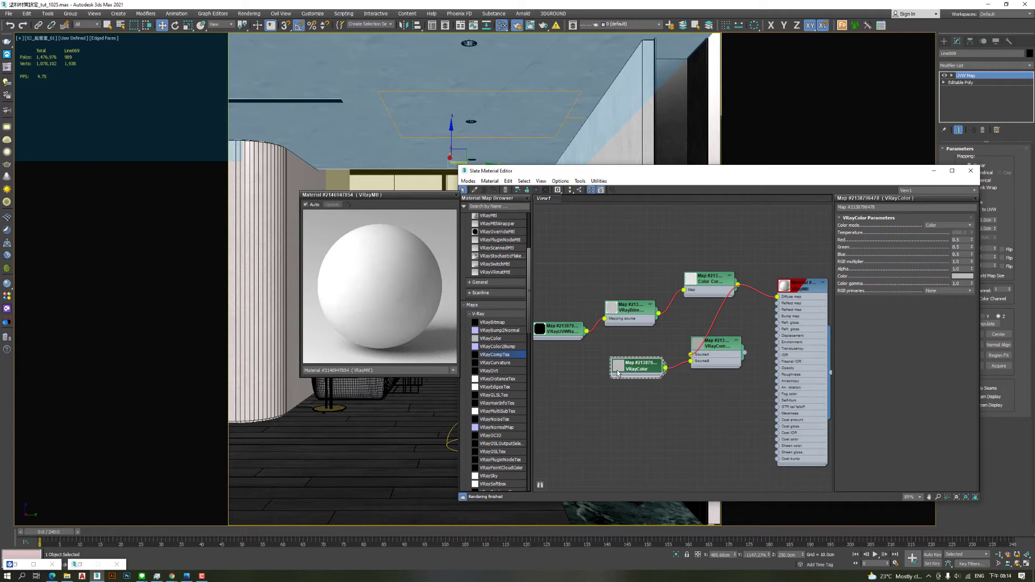
# Set the VRayColor to a warm off-white of RGB 255/244/226
pyautogui.click(963, 277)
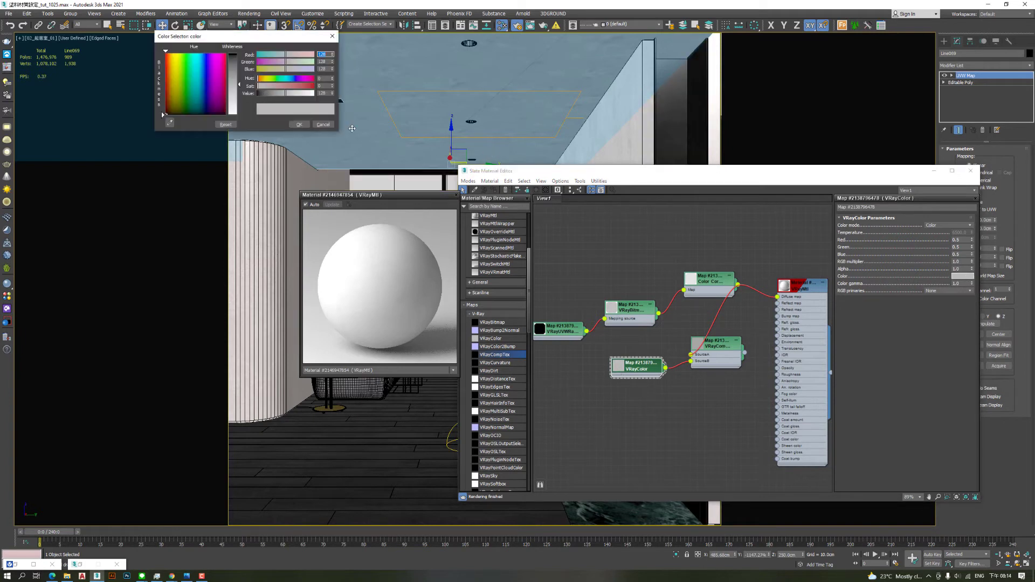
pyautogui.click(264, 80)
pyautogui.moveTo(274, 93); pyautogui.dragTo(285, 95)
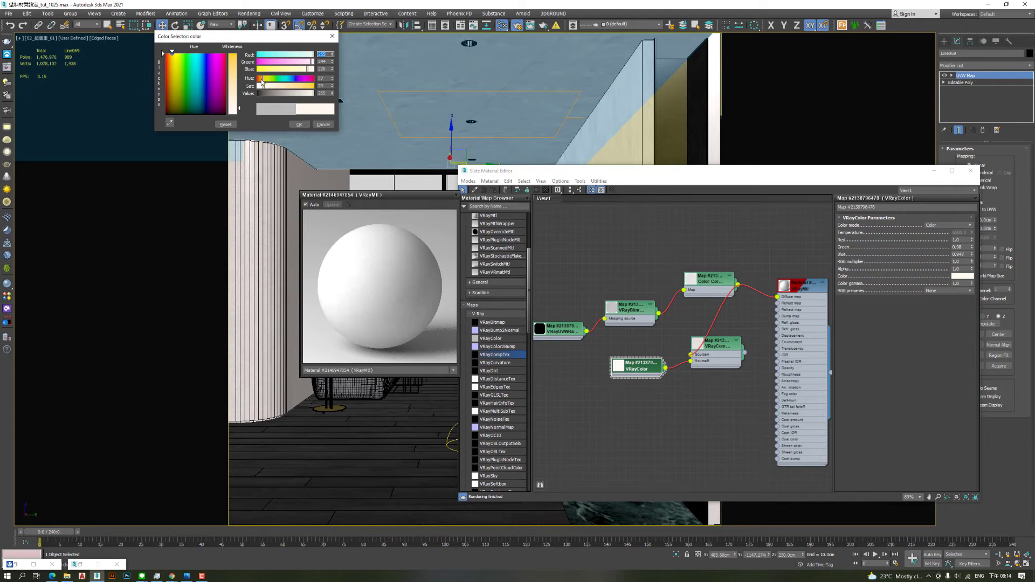
pyautogui.click(299, 125)
# Feed the VRayCompTex into Diffuse, tidy the nodes, close the preview and start a test render
pyautogui.moveTo(713, 282); pyautogui.dragTo(670, 282)
pyautogui.moveTo(745, 352); pyautogui.dragTo(777, 297)
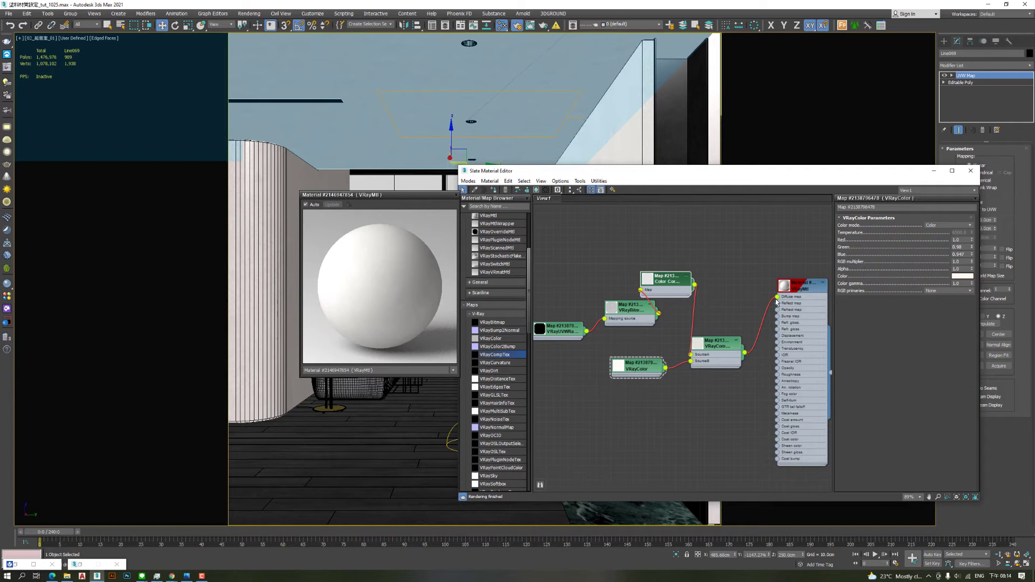
pyautogui.moveTo(618, 311); pyautogui.dragTo(571, 286)
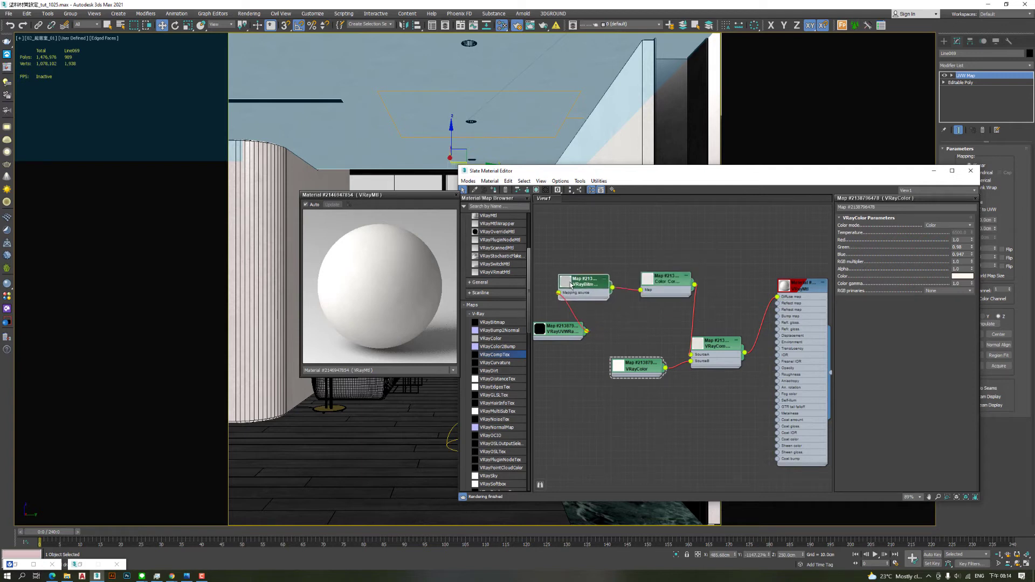
pyautogui.scroll(-1, 665, 333)
pyautogui.moveTo(665, 333); pyautogui.dragTo(676, 328, button='middle')
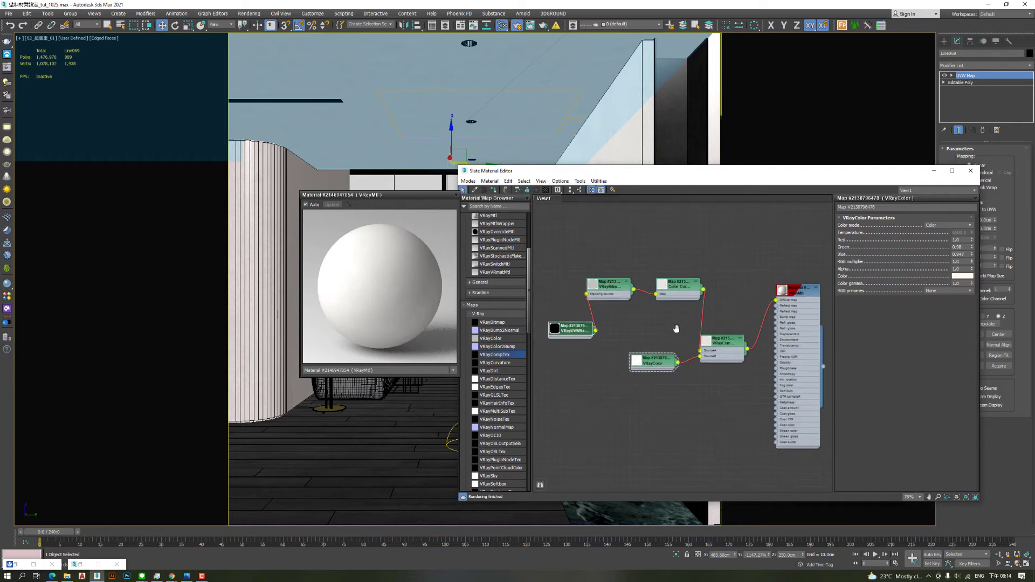
pyautogui.moveTo(572, 326); pyautogui.dragTo(556, 321)
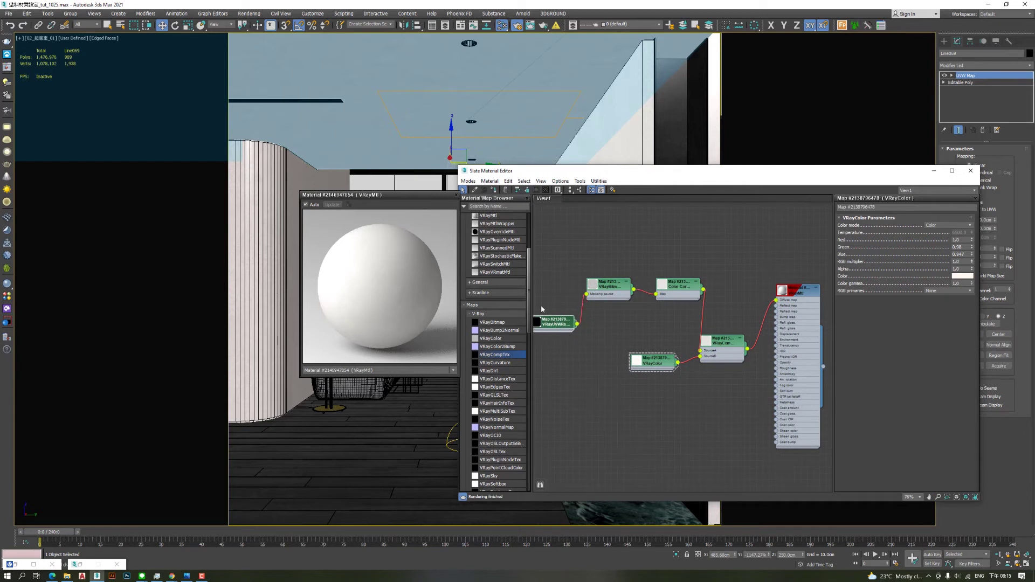
pyautogui.click(455, 196)
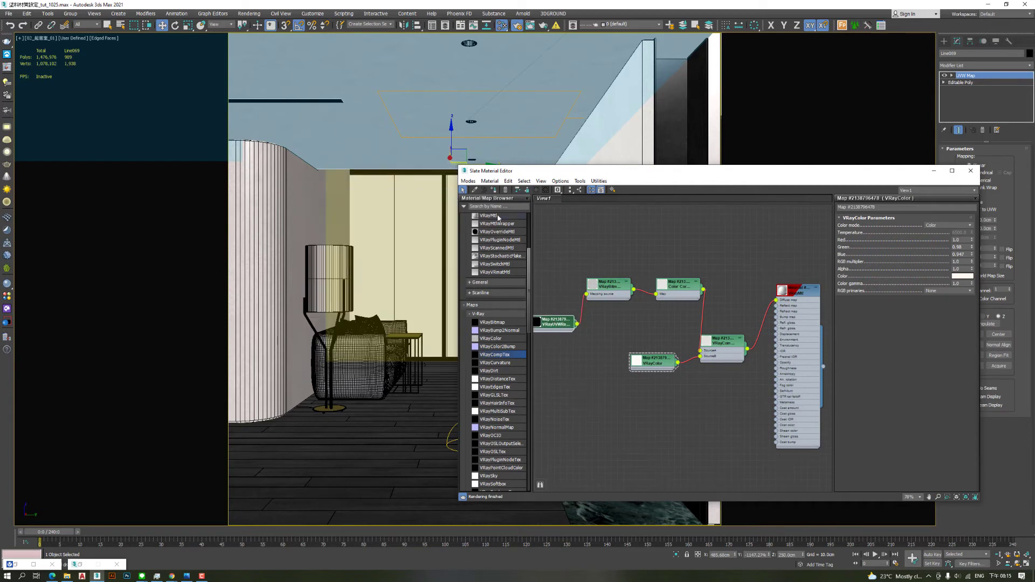
pyautogui.click(7, 71)
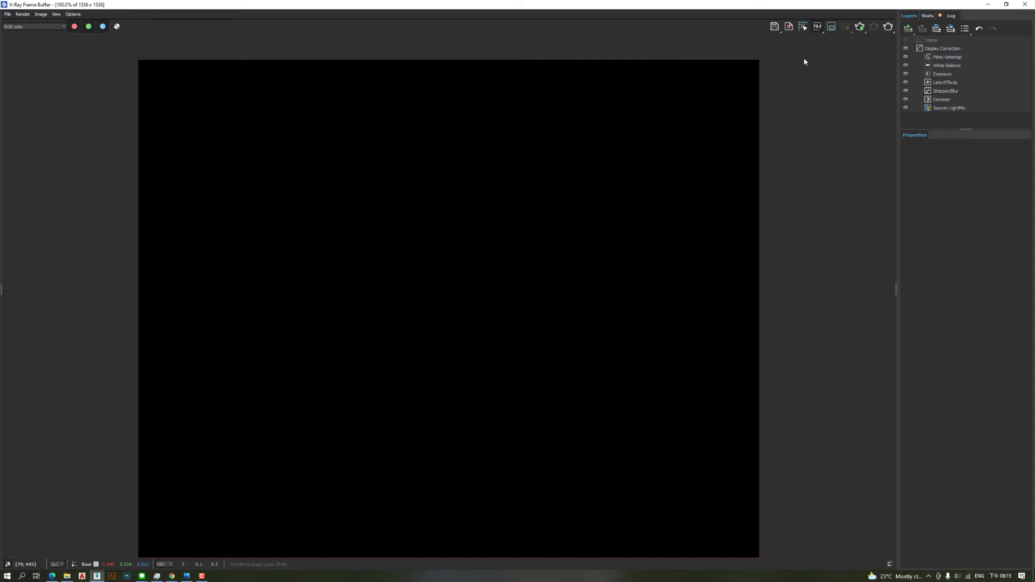
# Re-render the test image at 50% resolution
pyautogui.click(819, 29)
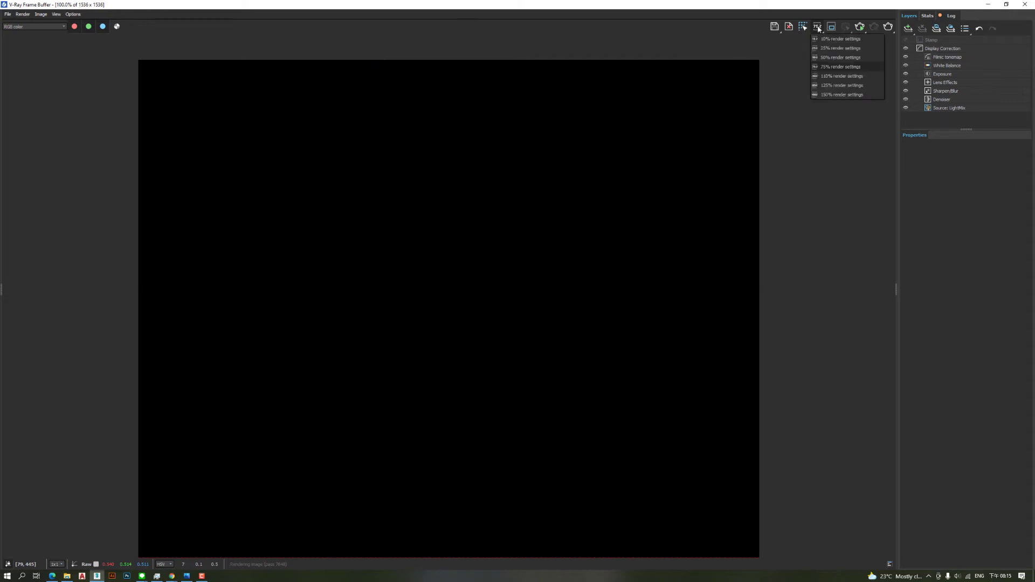
pyautogui.click(823, 58)
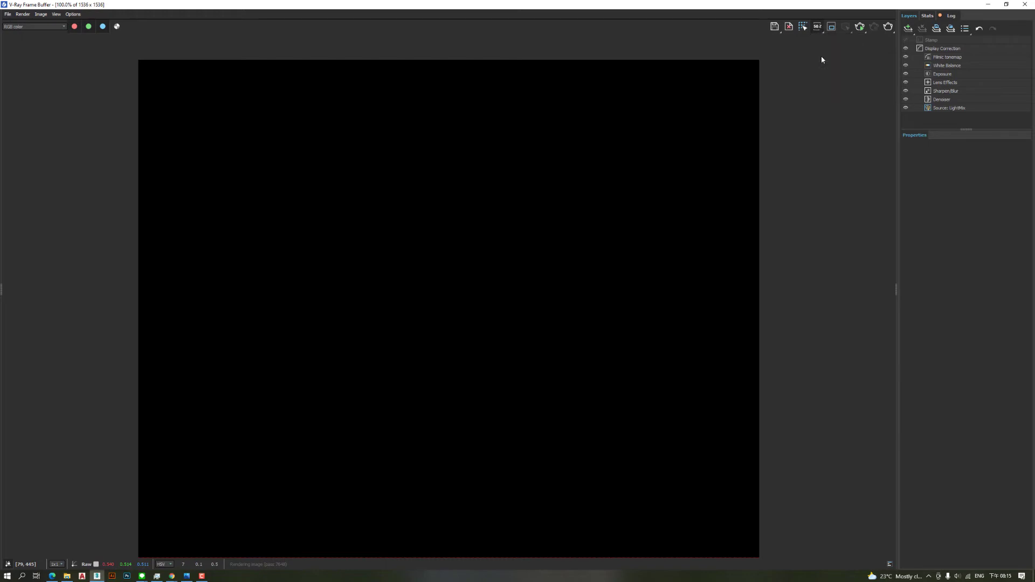
pyautogui.click(860, 28)
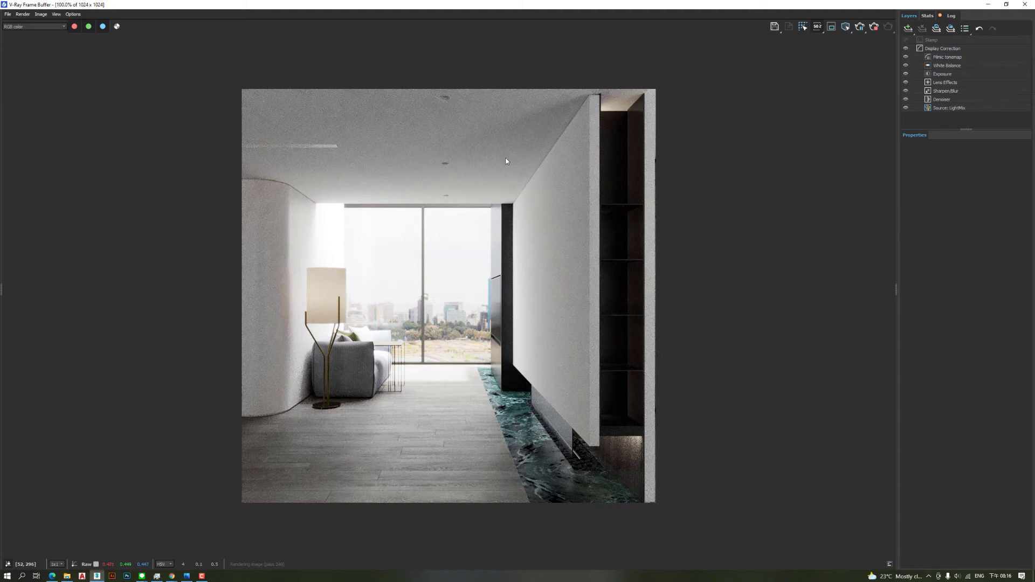
# View the diffuseFilter channel, then switch the frame buffer back to RGB color
pyautogui.click(14, 27)
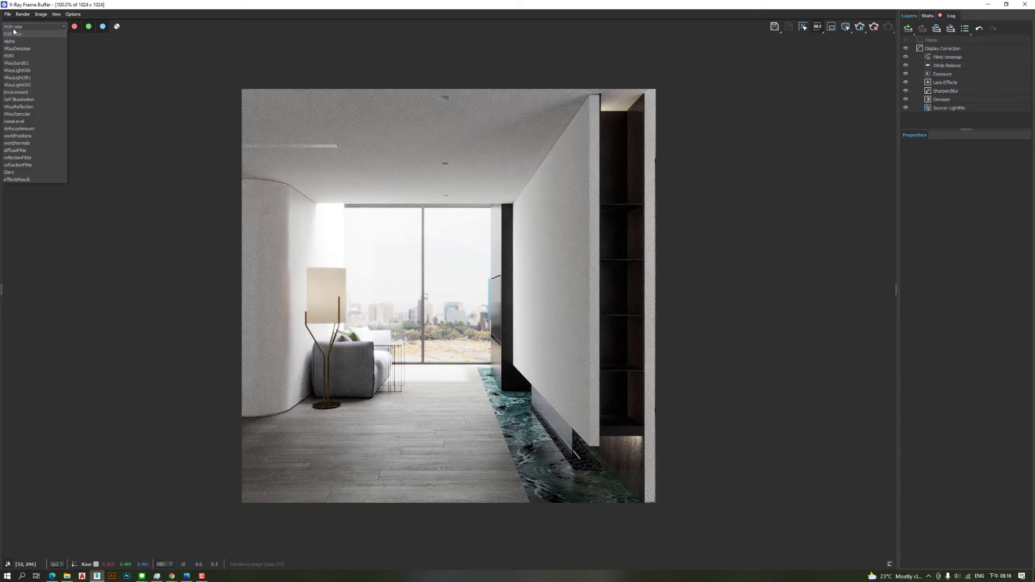
pyautogui.click(17, 151)
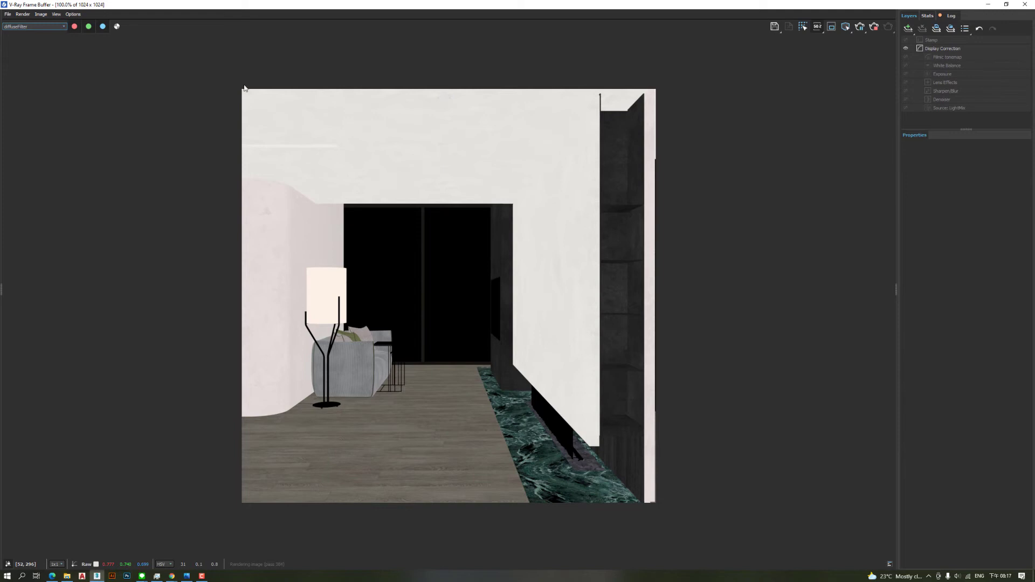
pyautogui.click(31, 26)
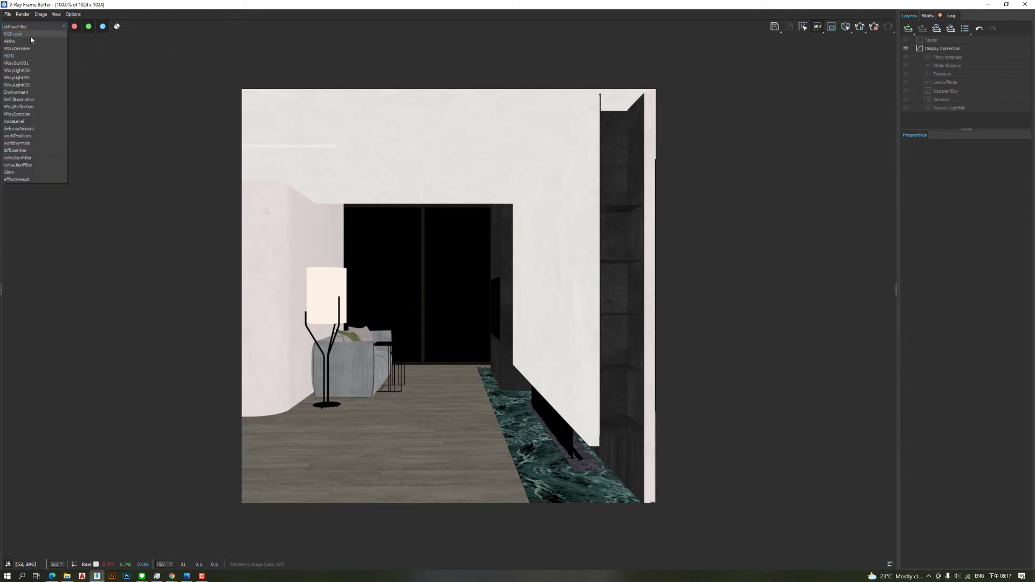
pyautogui.click(30, 35)
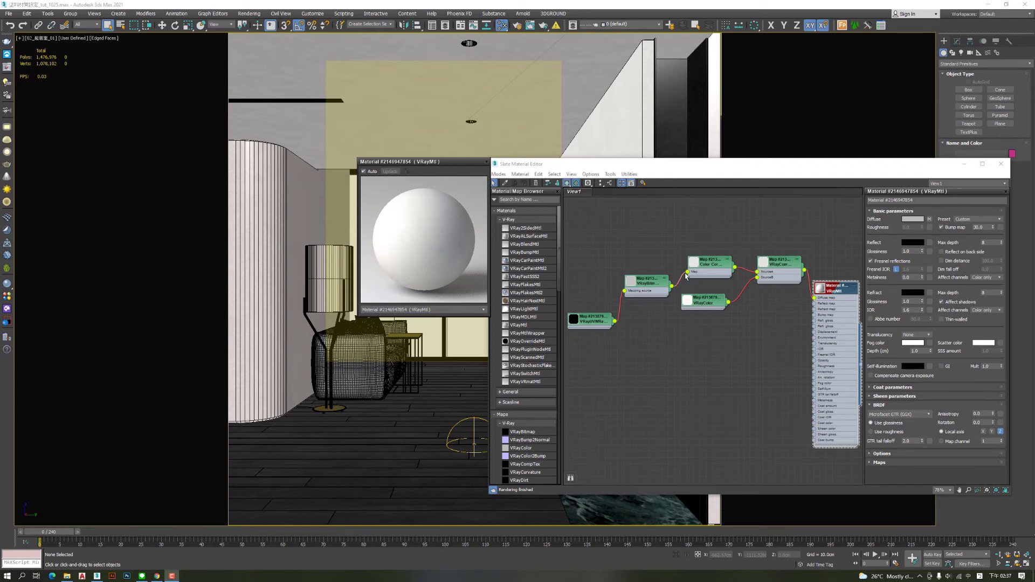
# Clone the Color Correction node, wire the copy into the VRayMtl Reflect map and preview it
pyautogui.click(712, 266)
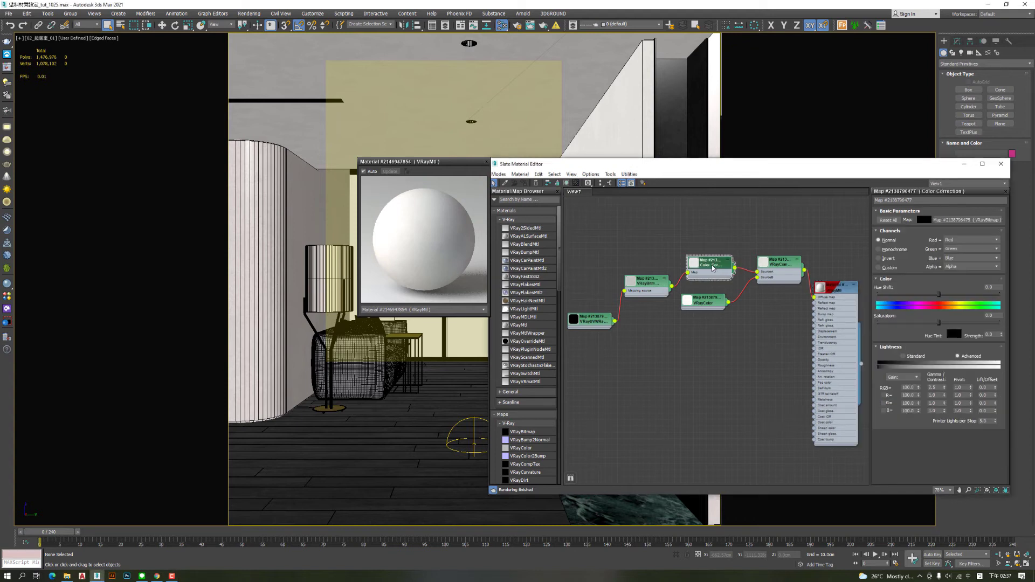
pyautogui.keyDown('shift'); pyautogui.moveTo(713, 268); pyautogui.dragTo(707, 350); pyautogui.keyUp('shift')
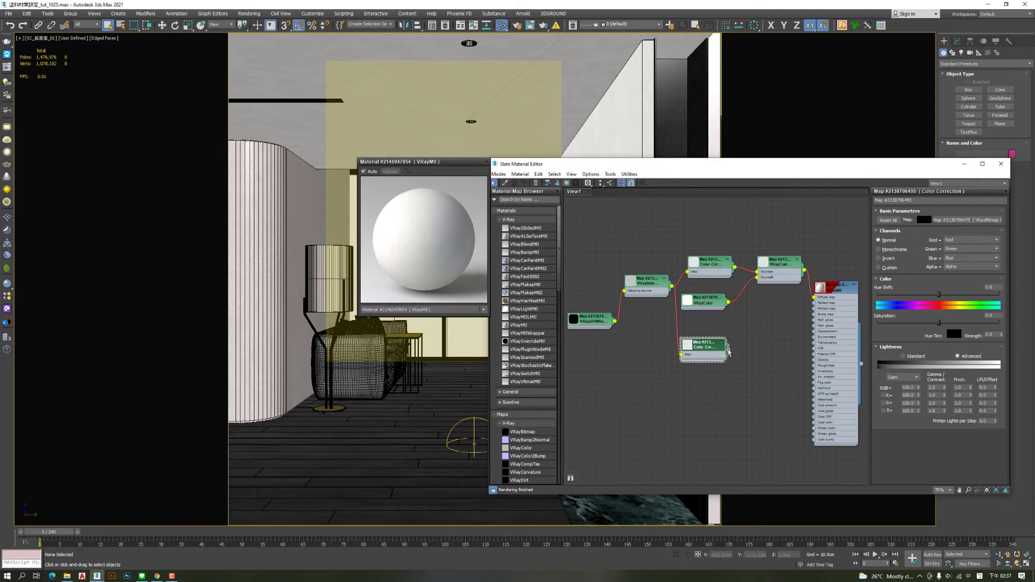
pyautogui.moveTo(728, 349); pyautogui.dragTo(815, 304)
pyautogui.rightClick(702, 345)
pyautogui.click(699, 411)
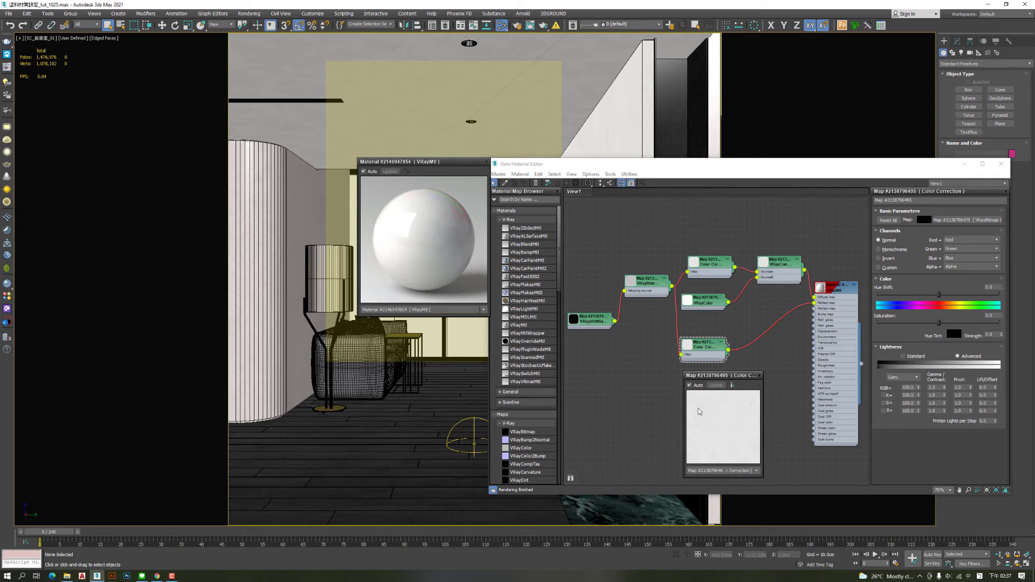
pyautogui.click(760, 376)
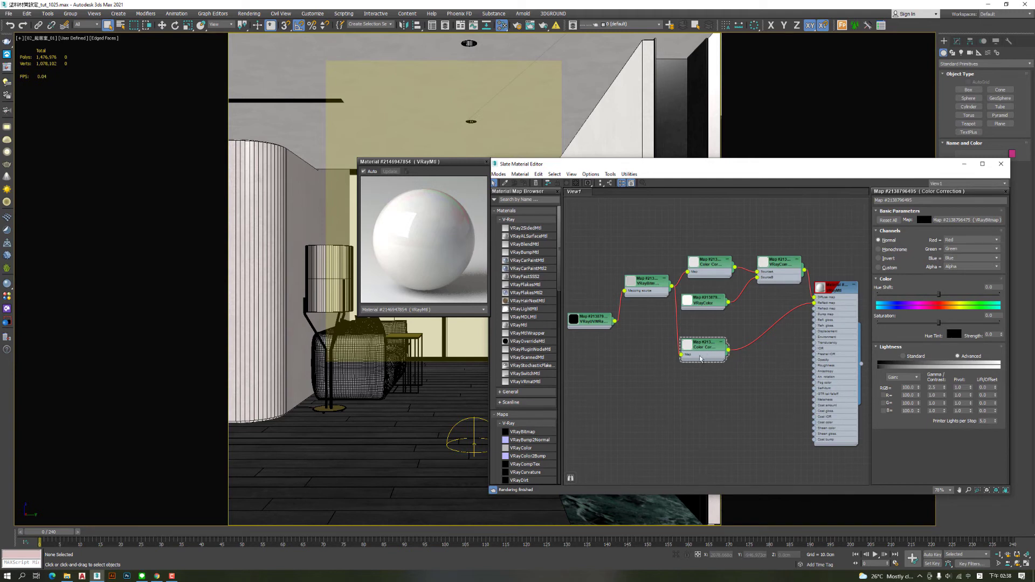
# Clone another Color Correction copy, wire it into Refl. gloss and open its preview
pyautogui.keyDown('shift'); pyautogui.moveTo(700, 359); pyautogui.dragTo(701, 394); pyautogui.keyUp('shift')
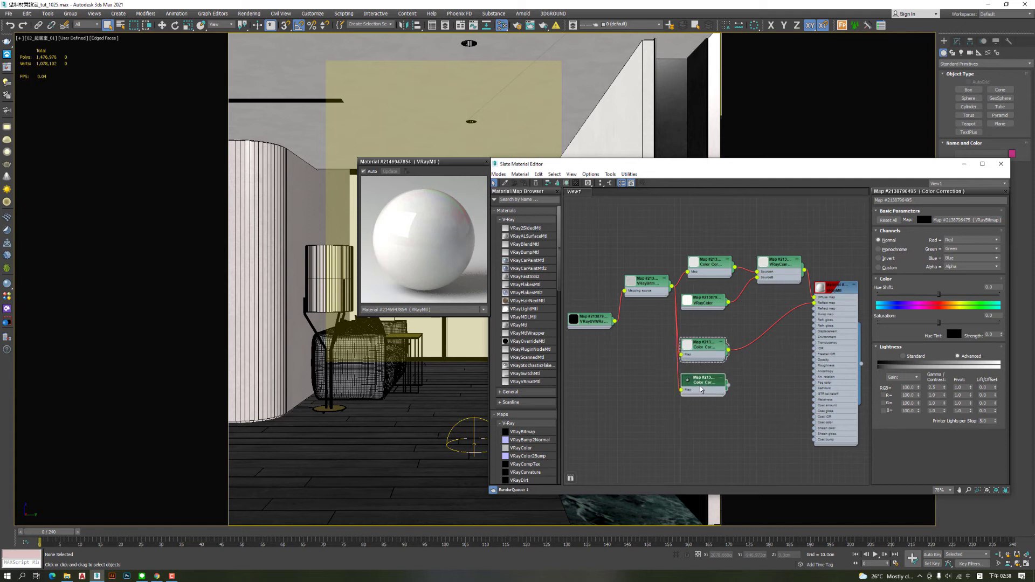
pyautogui.scroll(1, 742, 390)
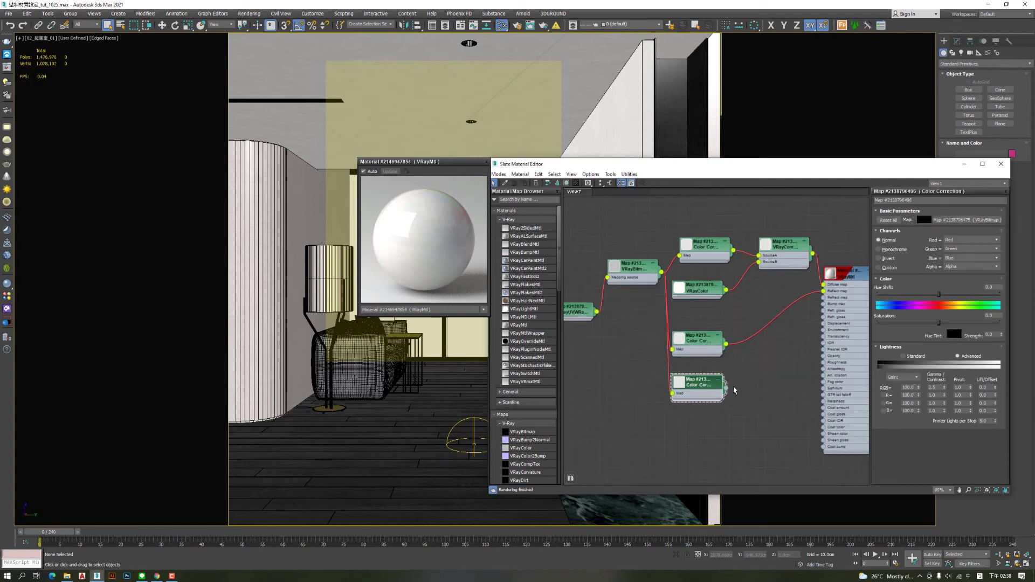
pyautogui.moveTo(727, 388); pyautogui.dragTo(825, 311)
pyautogui.rightClick(683, 384)
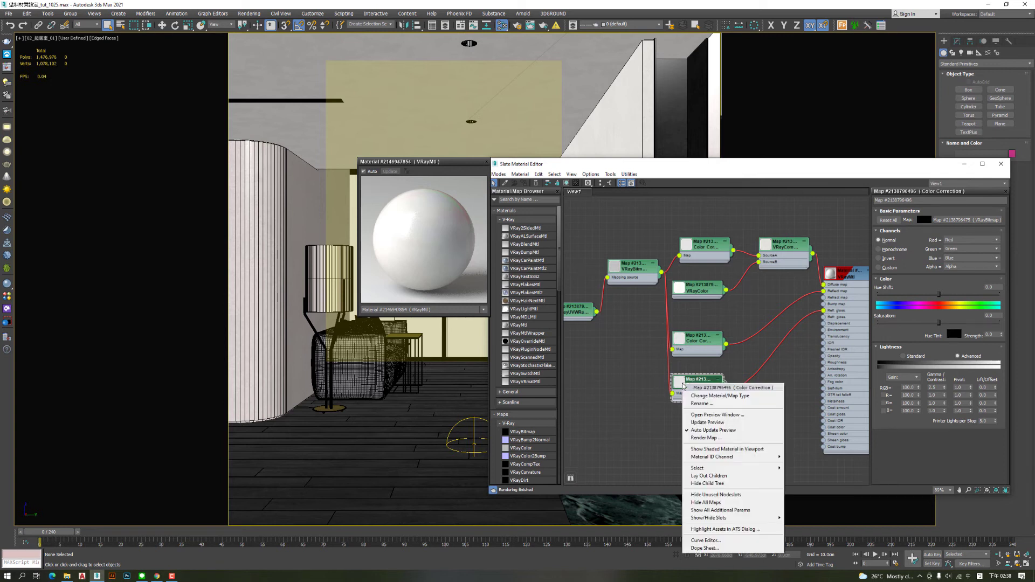
pyautogui.click(703, 416)
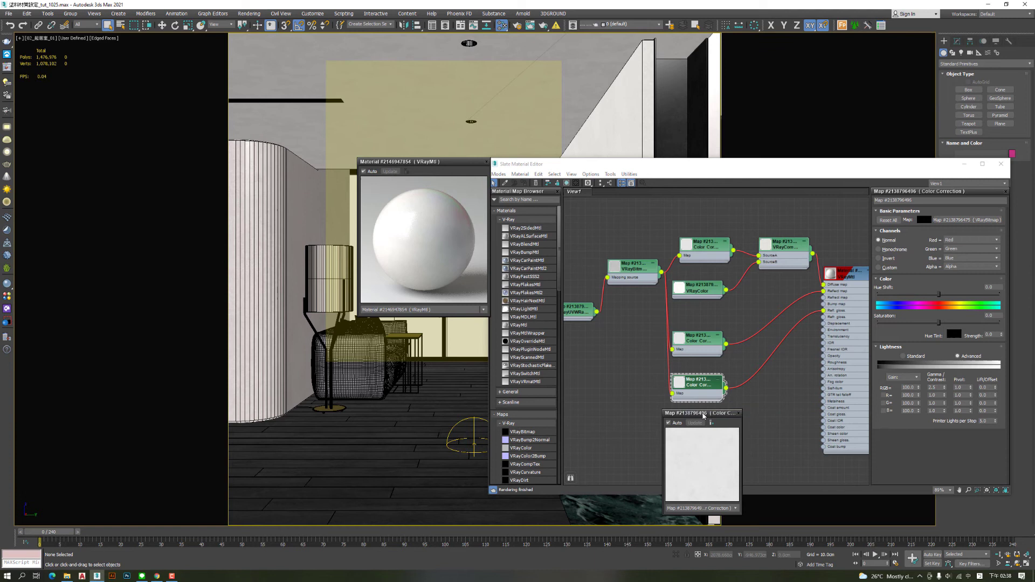
pyautogui.moveTo(704, 416); pyautogui.dragTo(705, 274)
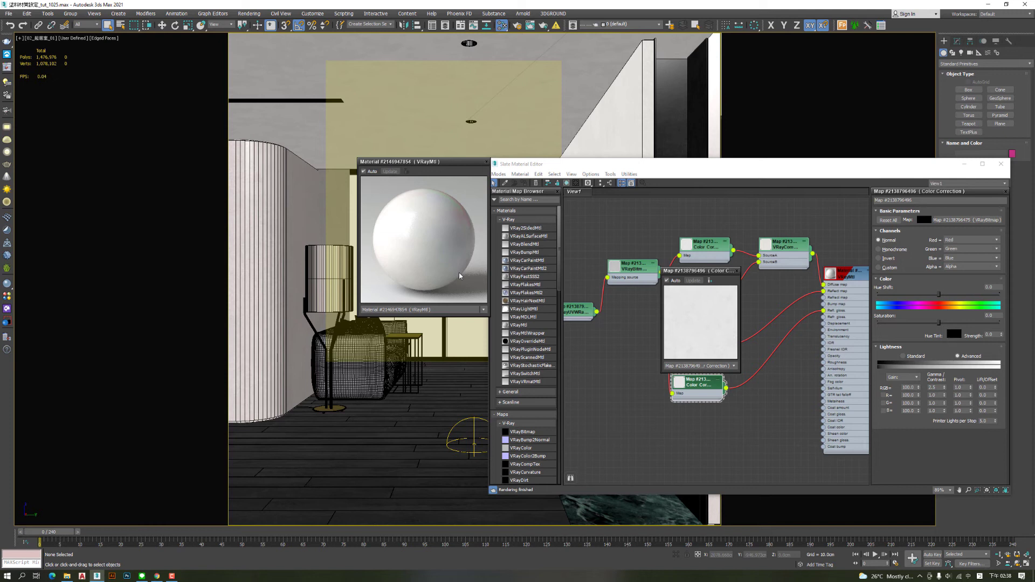
# Set this copy's RGB gain to 50, close the preview and reopen the V-Ray Frame Buffer
pyautogui.doubleClick(911, 388)
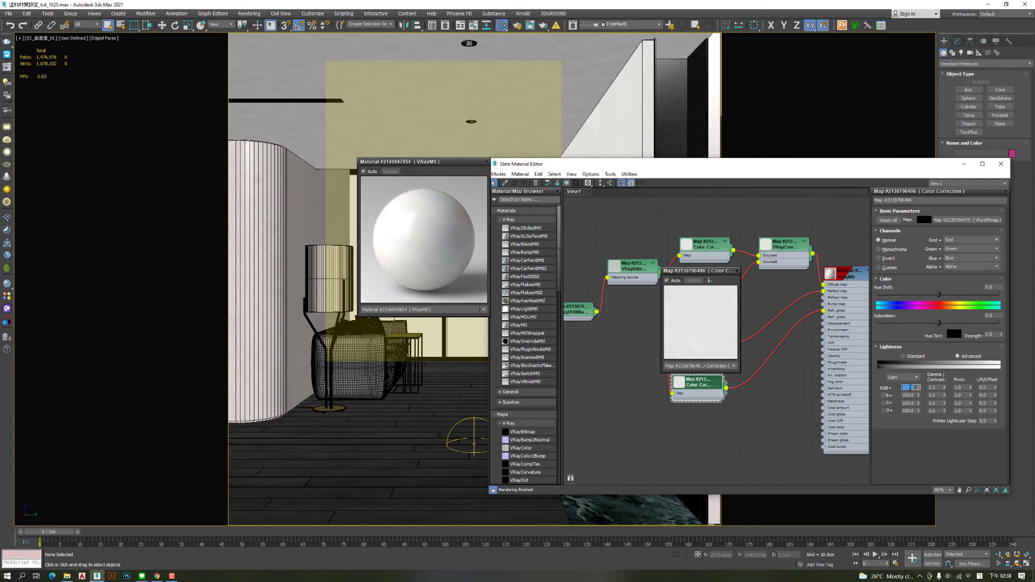
pyautogui.write('50')
pyautogui.press('Return')
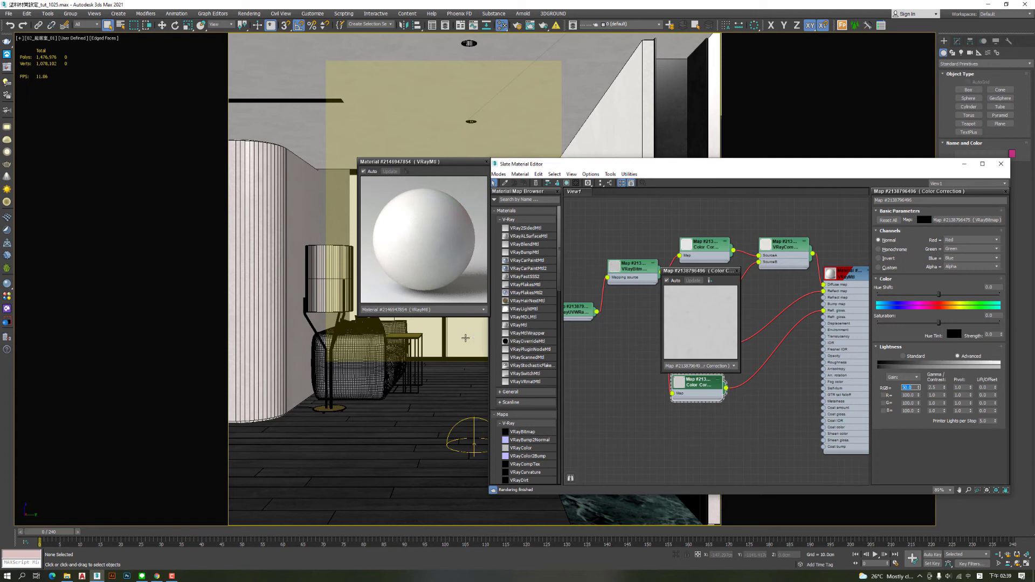
pyautogui.click(736, 271)
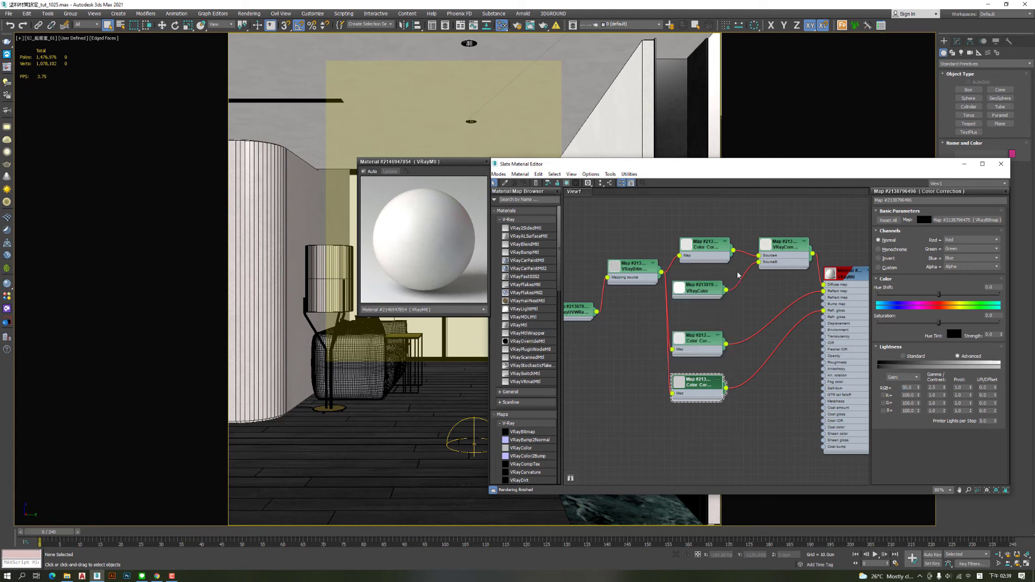
pyautogui.click(7, 70)
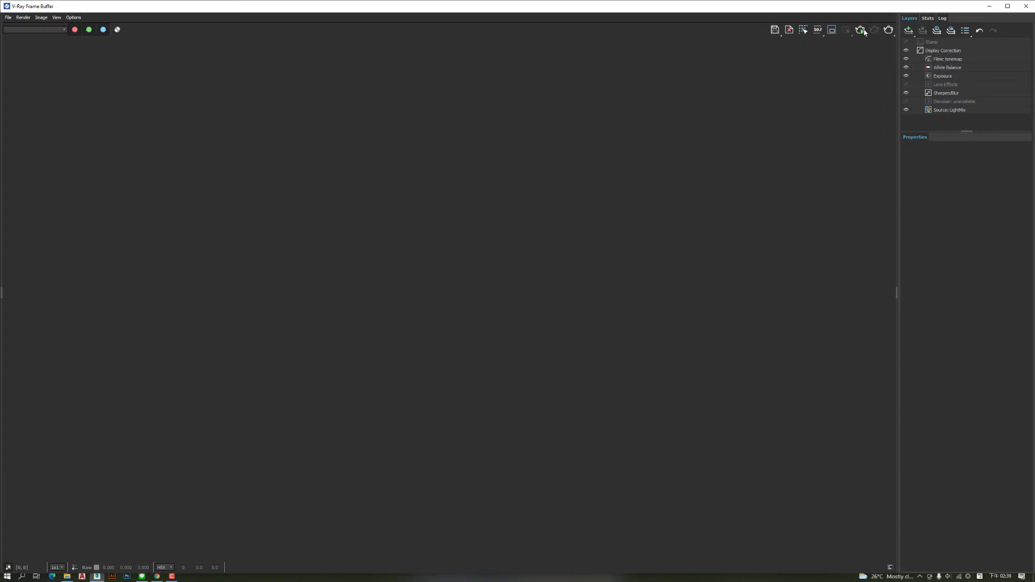
# Test-render the room to check the plaster's reflection glossiness at Color Correction gain 50
pyautogui.click(861, 30)
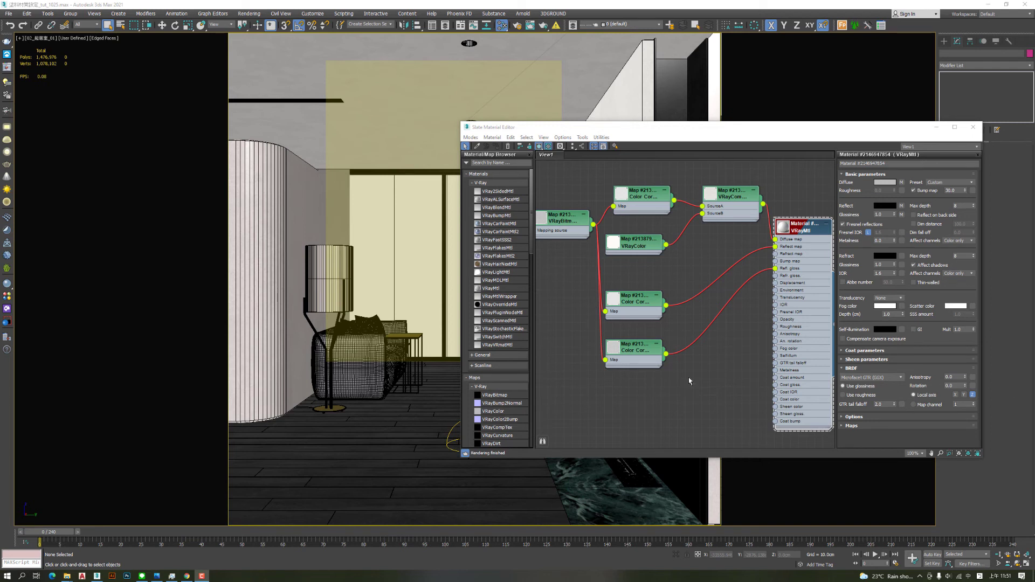
# Copy the lower Color Correction node and wire the copy into the VRayMtl's Bump map
pyautogui.doubleClick(648, 355)
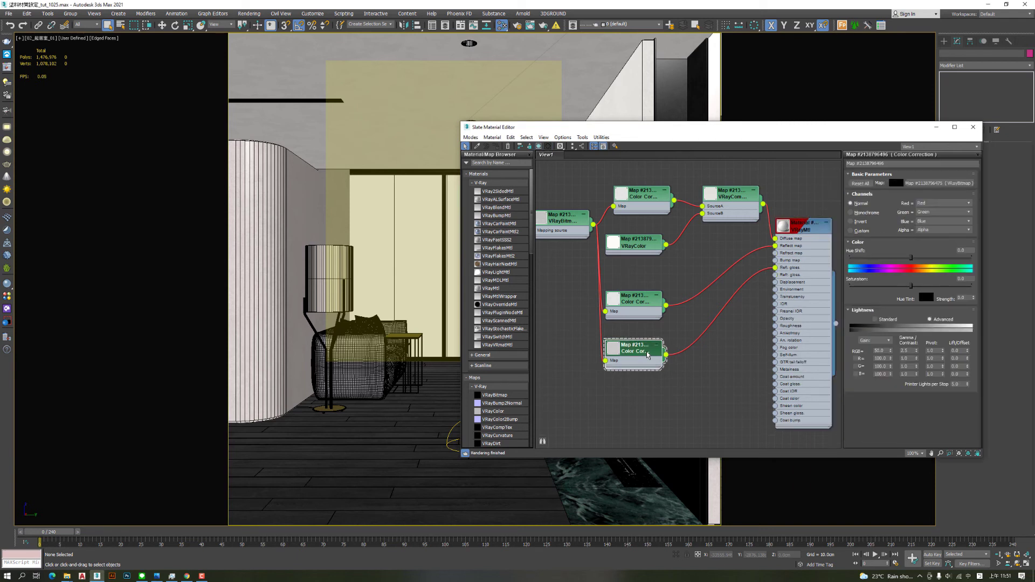
pyautogui.keyDown('shift'); pyautogui.moveTo(648, 355); pyautogui.dragTo(647, 403); pyautogui.keyUp('shift')
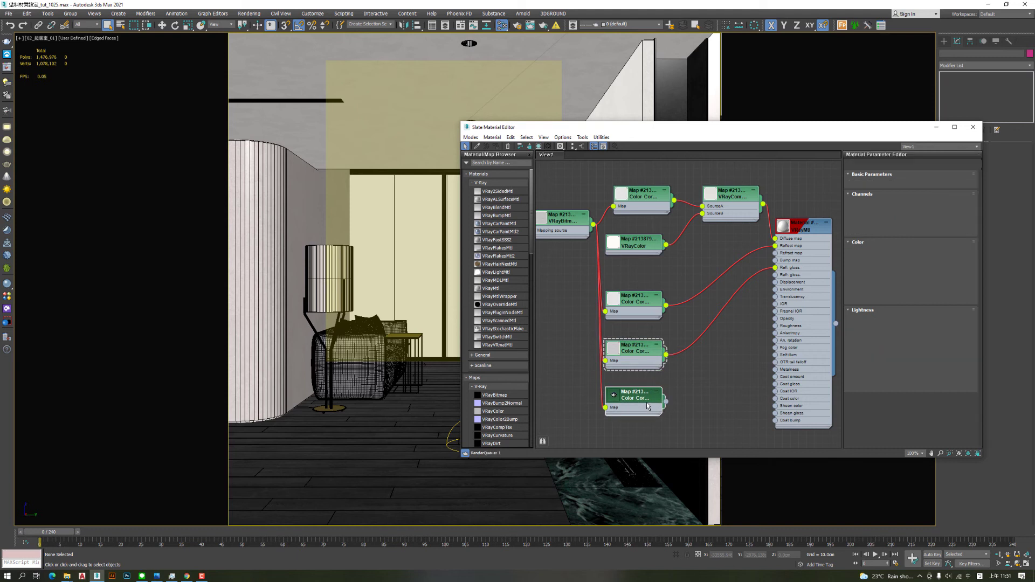
pyautogui.moveTo(667, 403); pyautogui.dragTo(776, 261)
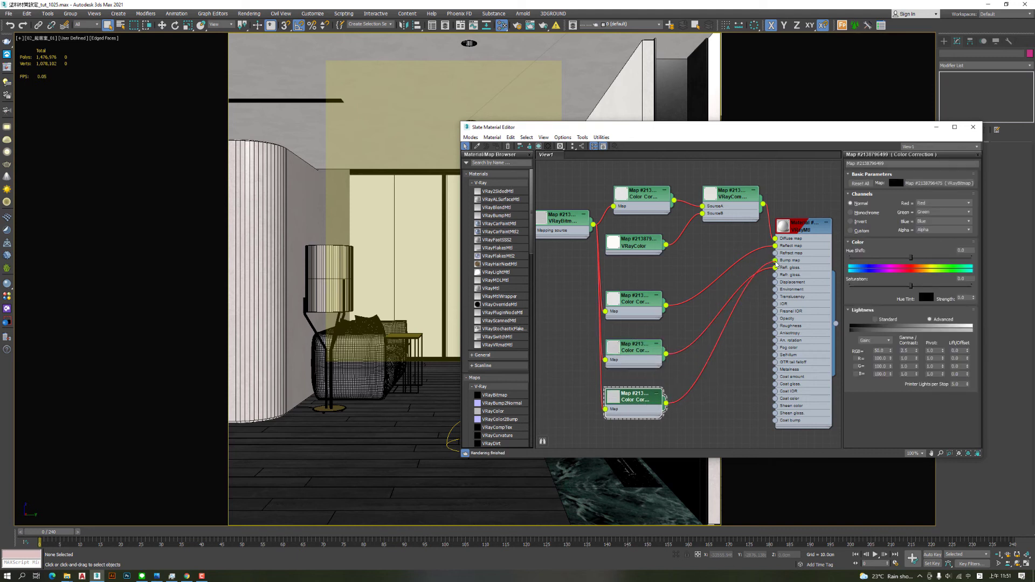
# Inspect the plaster VRayMtl in an enlarged preview window, then bring back the V-Ray Frame Buffer
pyautogui.click(782, 233)
pyautogui.rightClick(783, 232)
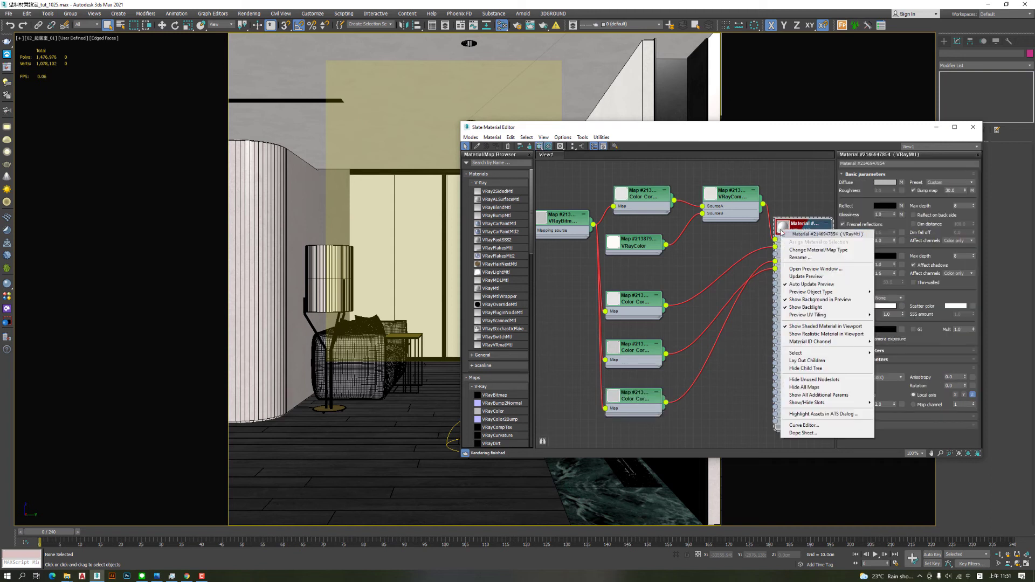
pyautogui.click(794, 269)
pyautogui.moveTo(793, 269); pyautogui.dragTo(635, 281)
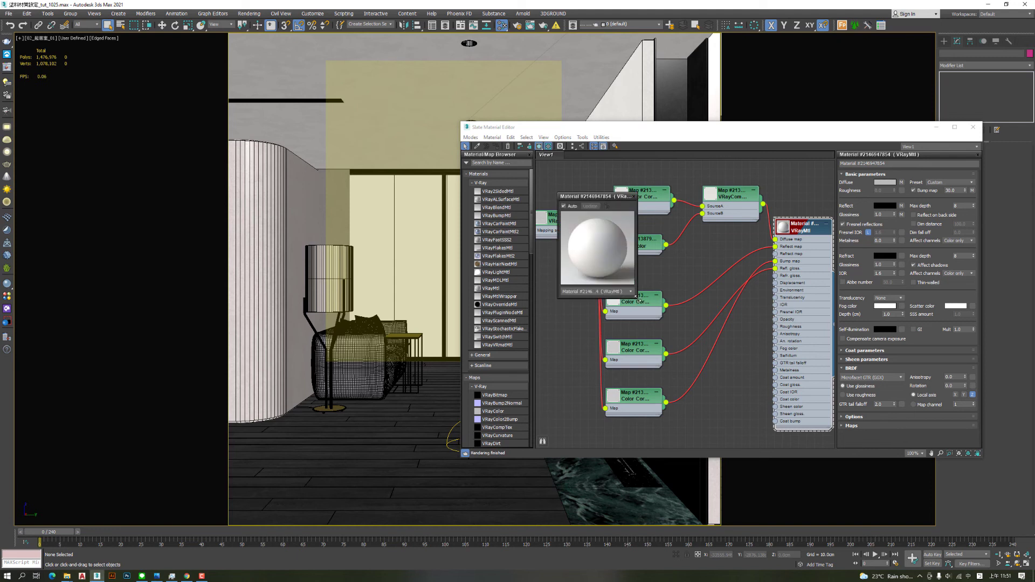
pyautogui.moveTo(636, 296); pyautogui.dragTo(728, 388)
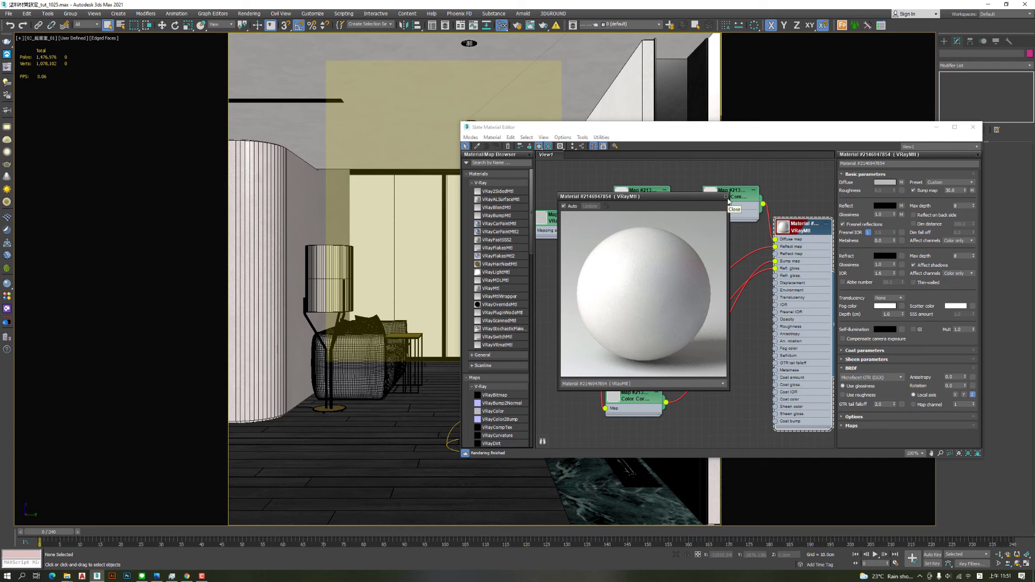
pyautogui.click(726, 197)
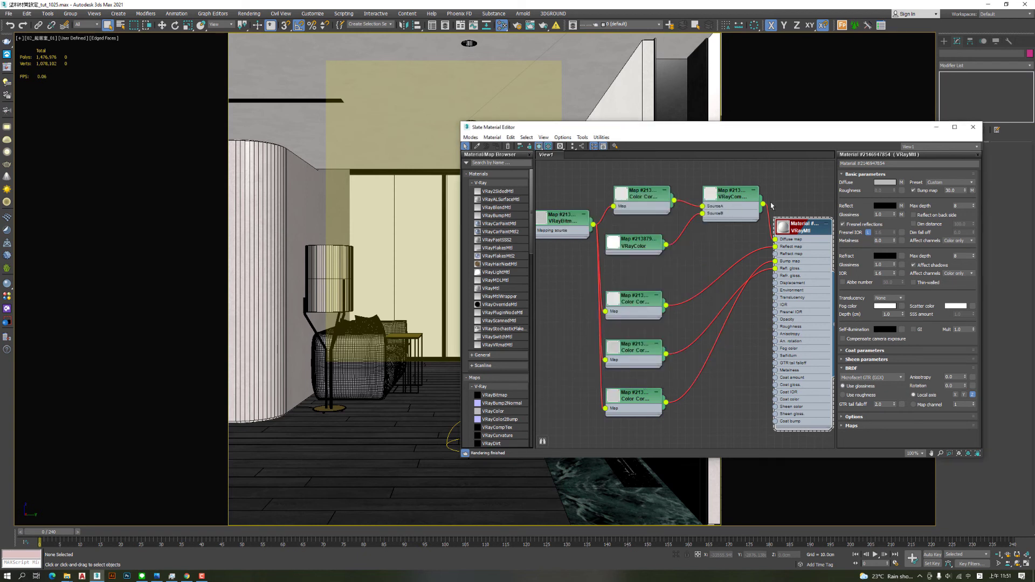
pyautogui.click(4, 77)
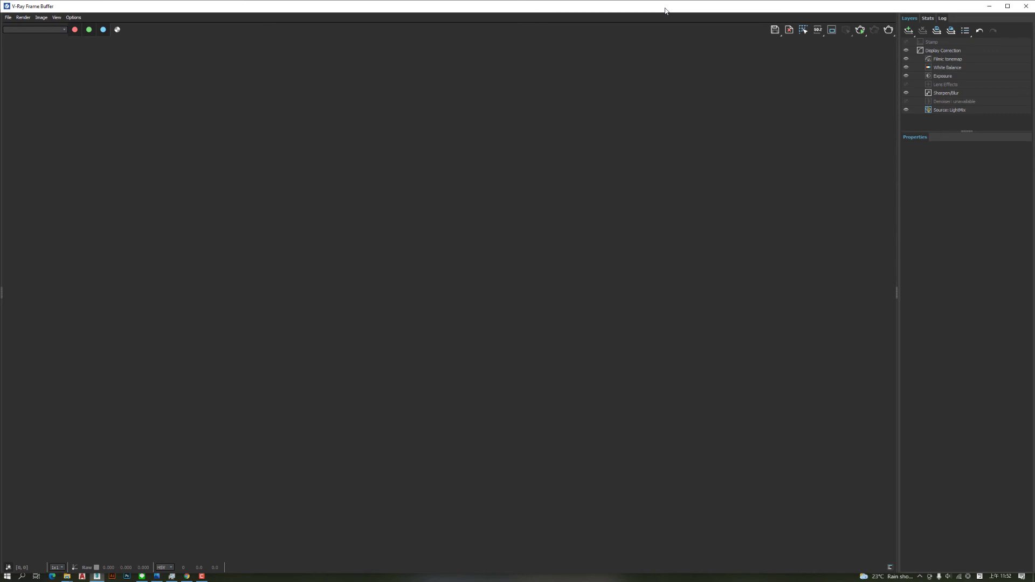
# Render the interior to check the plaster walls with the new Color Correction bump
pyautogui.click(889, 33)
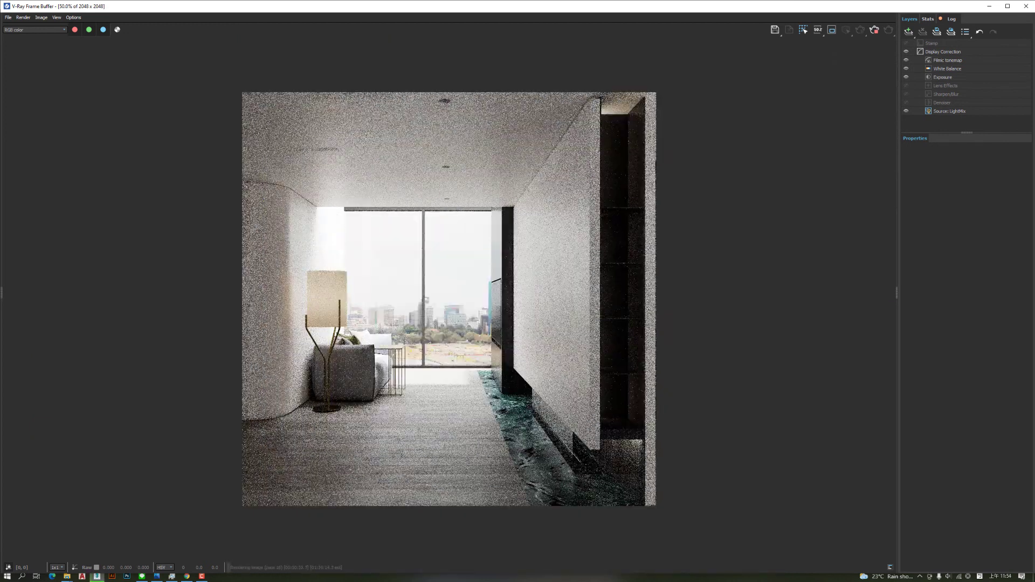